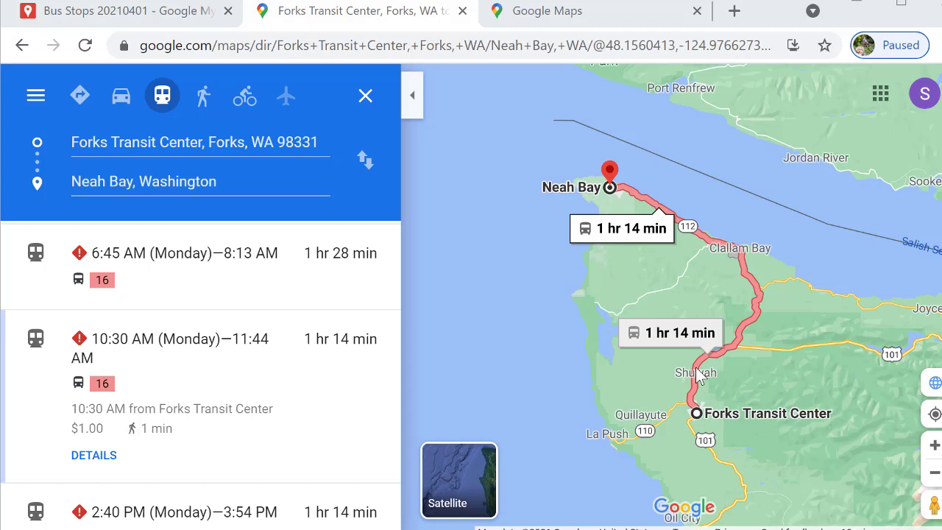
Display the 6:45 AM Route 16 trip via Clallam Bay (1 hr 28 min, $1.00) on the map
{"action": "scroll", "coordinate": [686, 300], "scroll_direction": "up", "scroll_amount": 3}
{"action": "left_click", "coordinate": [818, 167]}
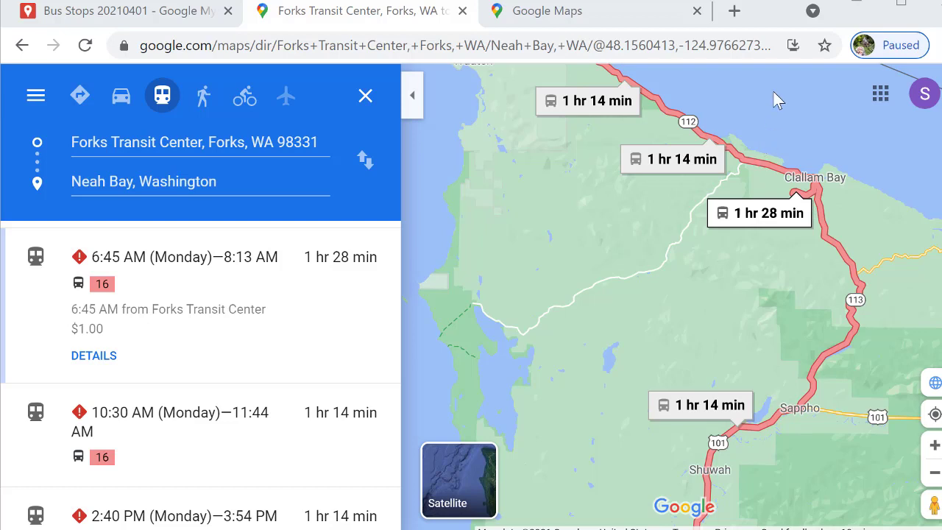
Go to mymaps.google.com in a new Chrome tab
{"action": "key", "text": "ctrl+t"}
{"action": "type", "text": "m"}
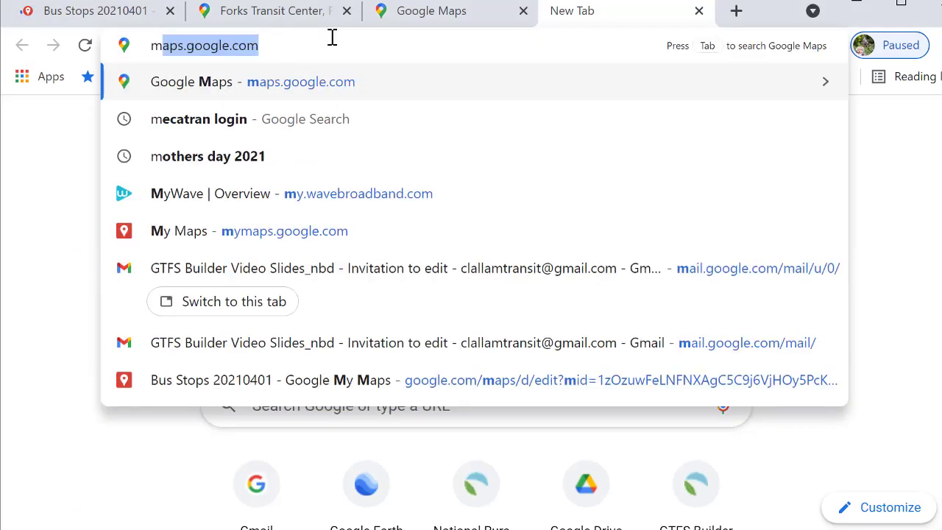
{"action": "type", "text": "yma"}
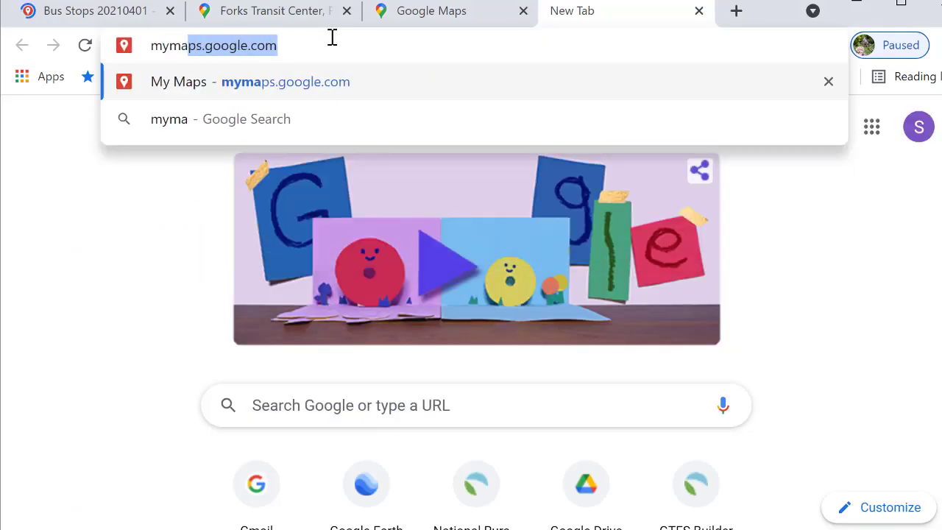
{"action": "type", "text": "ps"}
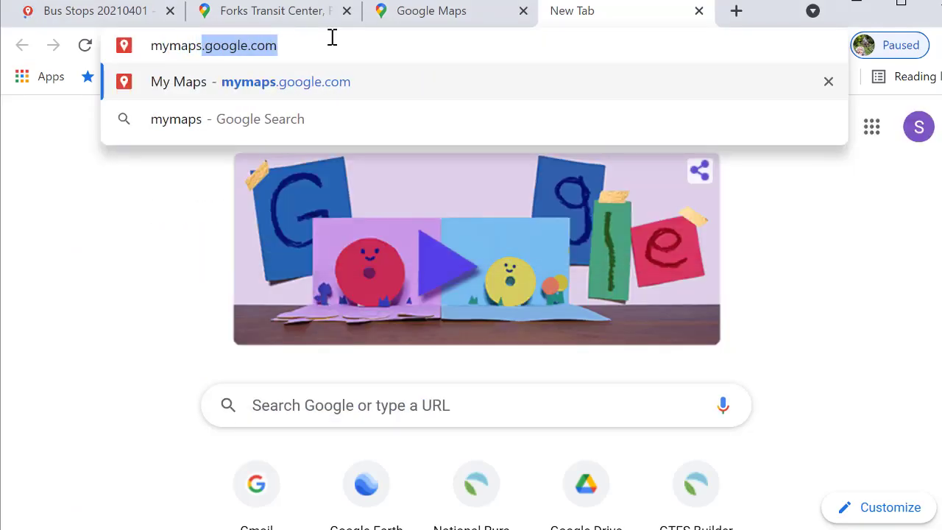
{"action": "type", "text": ".goo"}
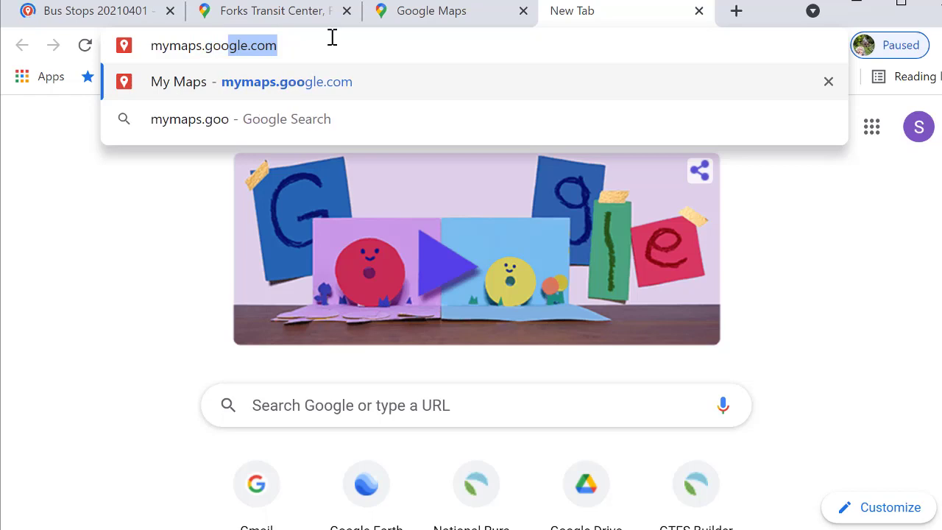
{"action": "type", "text": "gle.com"}
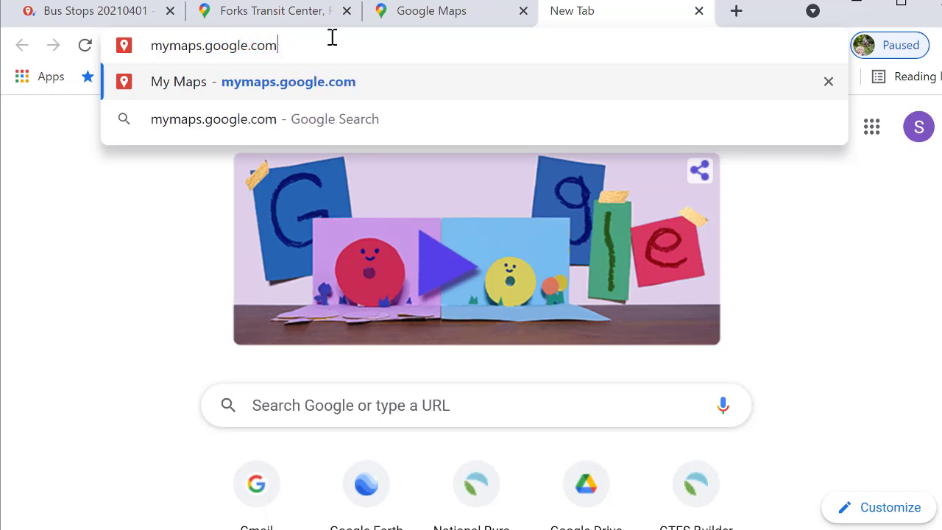
{"action": "key", "text": "Return"}
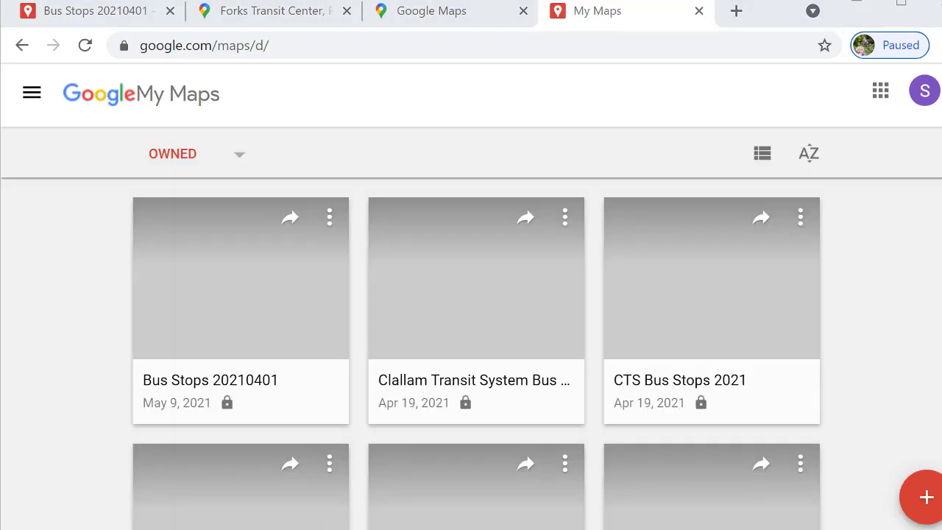
Bring up the My Maps menu, then switch to the tab holding the Bus Stops 20210401 map
{"action": "left_click", "coordinate": [32, 93]}
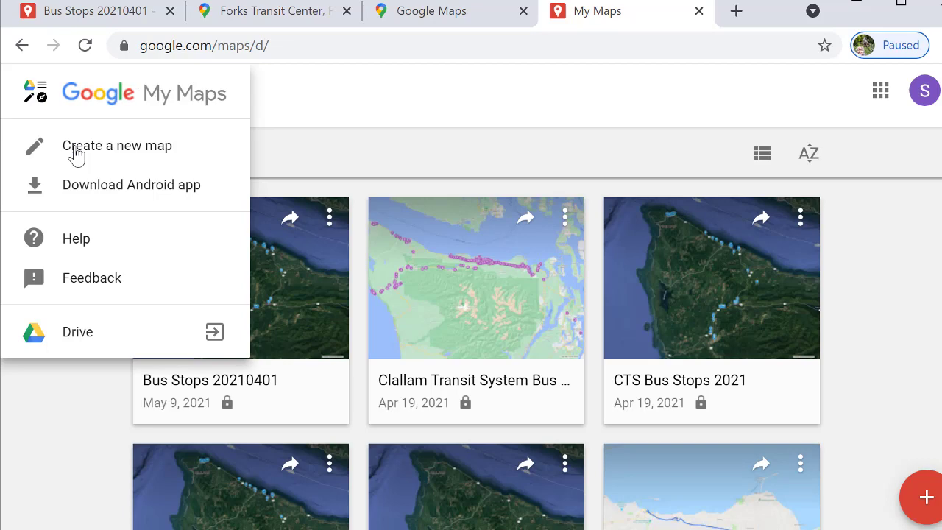
{"action": "key", "text": "ctrl+1"}
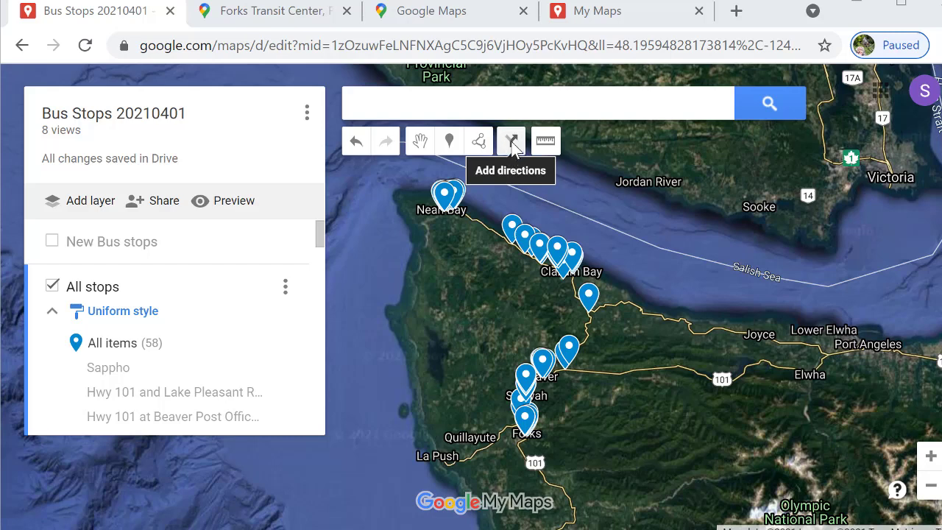
Add driving directions with stops Forks Transit Center, Sappho and Neah Bay
{"action": "left_click", "coordinate": [511, 144]}
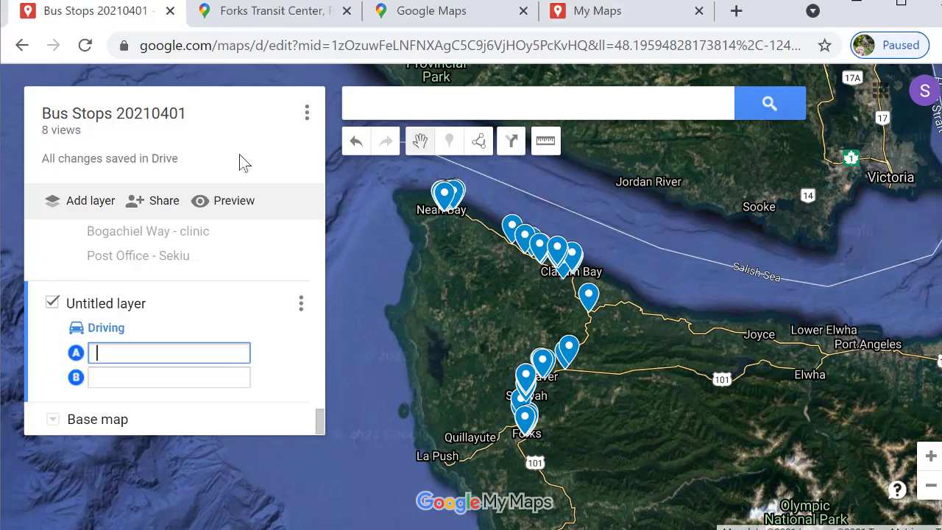
{"action": "mouse_move", "coordinate": [169, 352]}
{"action": "type", "text": "ne"}
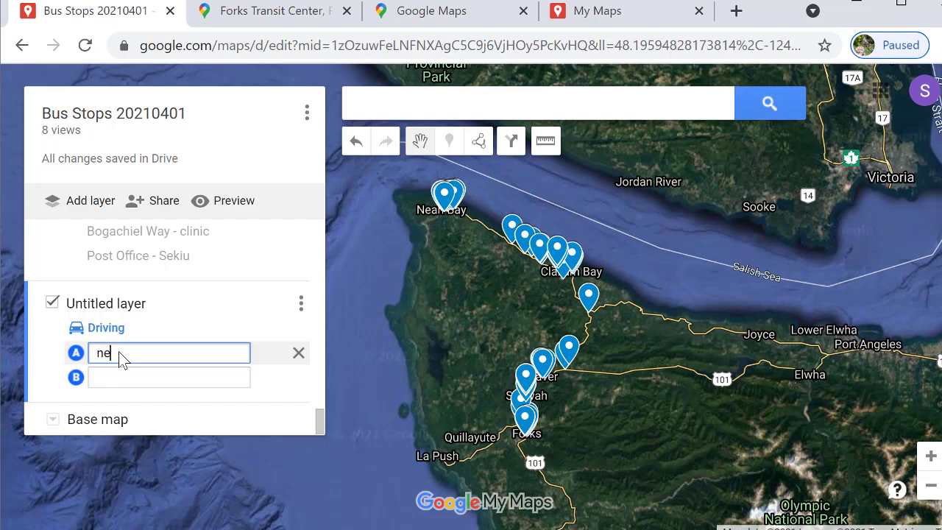
{"action": "type", "text": "ah"}
{"action": "key", "text": "BackSpace"}
{"action": "key", "text": "BackSpace"}
{"action": "key", "text": "BackSpace"}
{"action": "key", "text": "BackSpace"}
{"action": "type", "text": "forks t"}
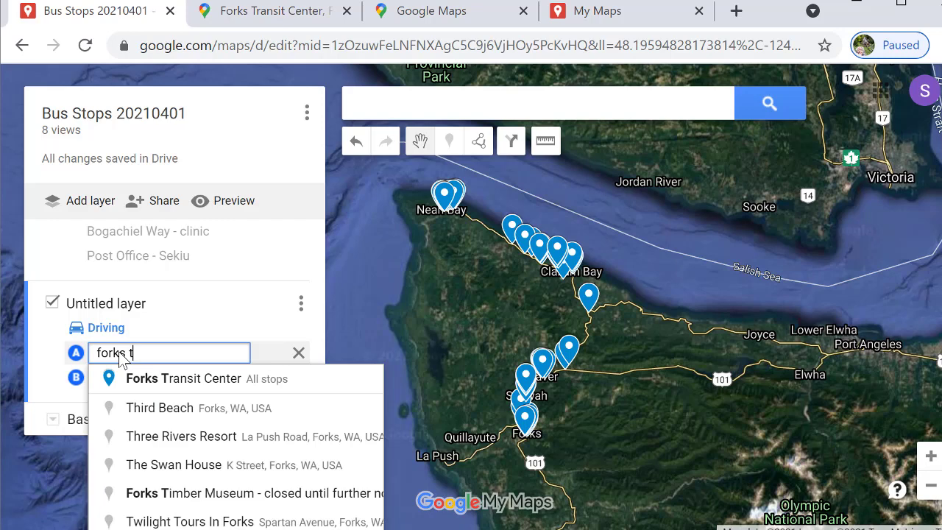
{"action": "type", "text": "ran"}
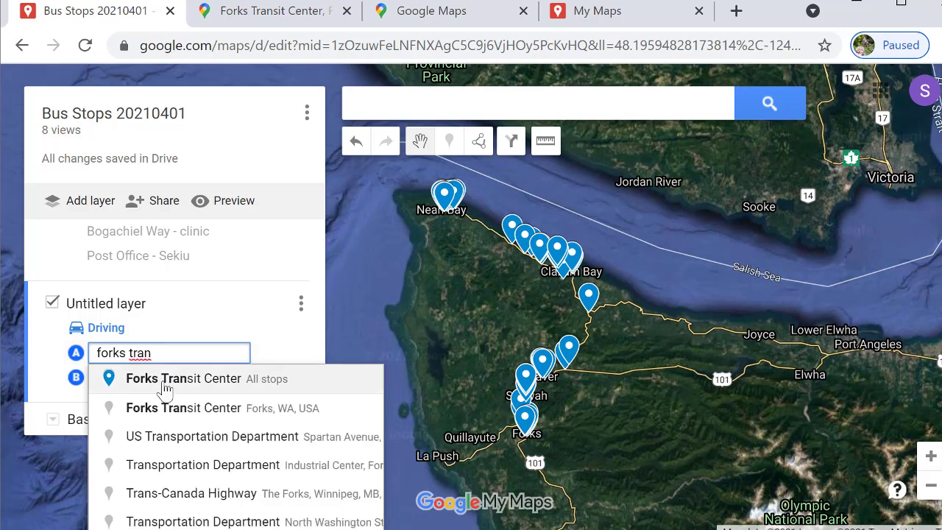
{"action": "left_click", "coordinate": [164, 390]}
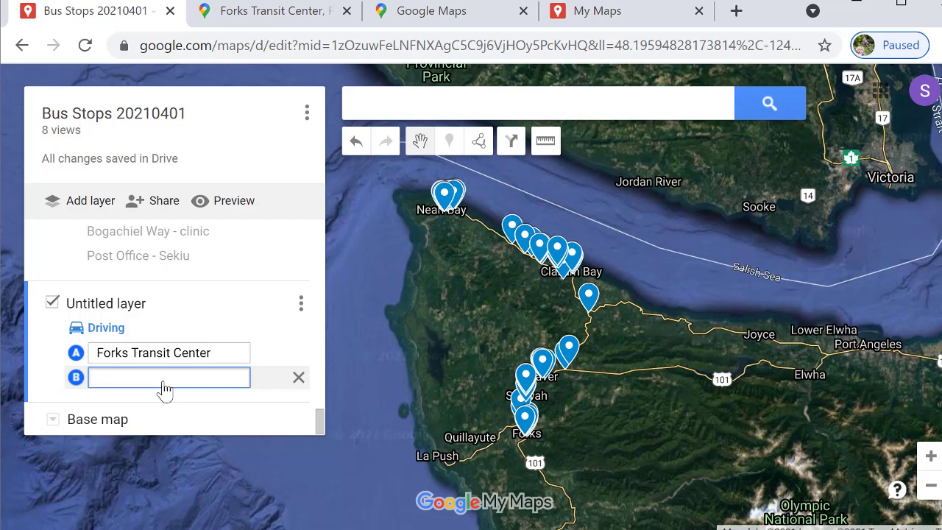
{"action": "type", "text": "sapp"}
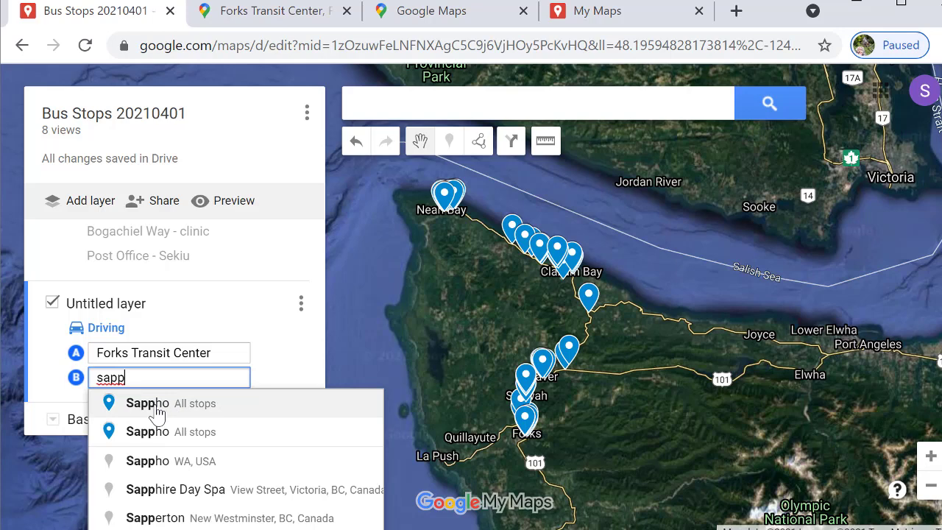
{"action": "left_click", "coordinate": [156, 412]}
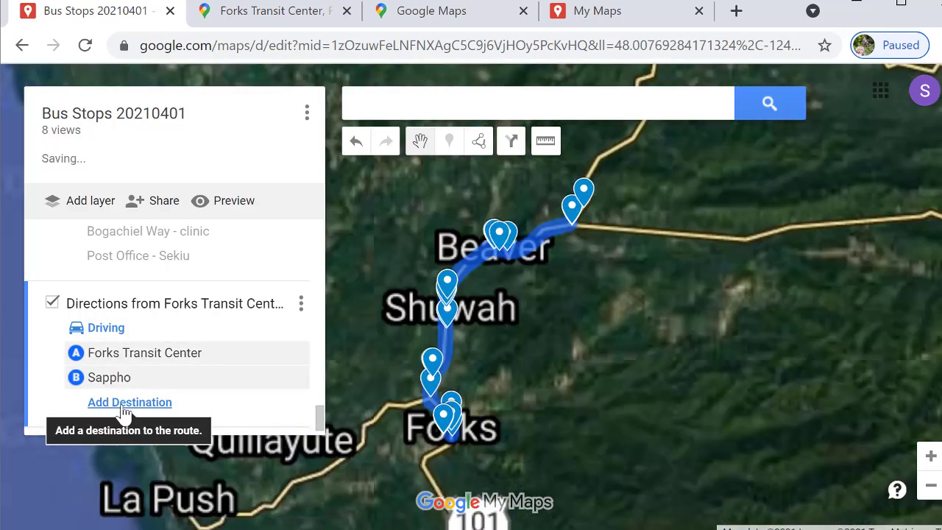
{"action": "left_click", "coordinate": [123, 407]}
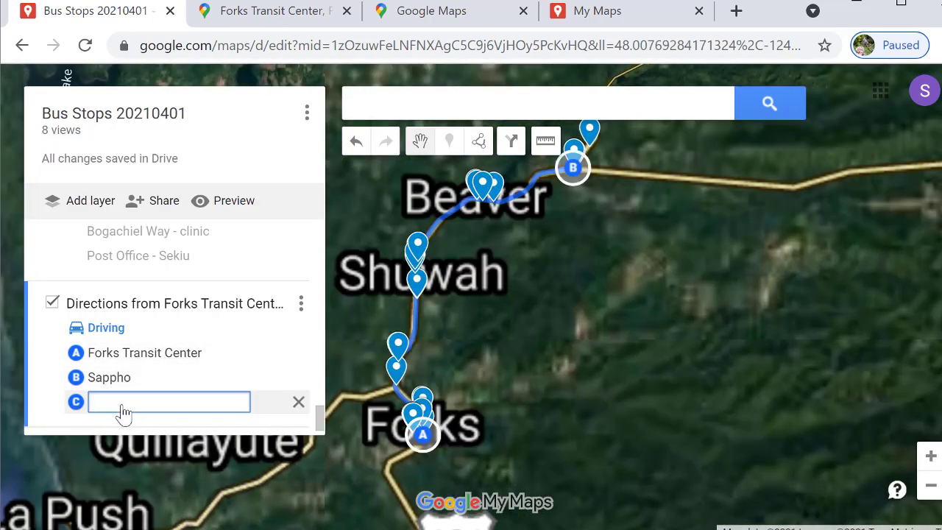
{"action": "type", "text": "Neah "}
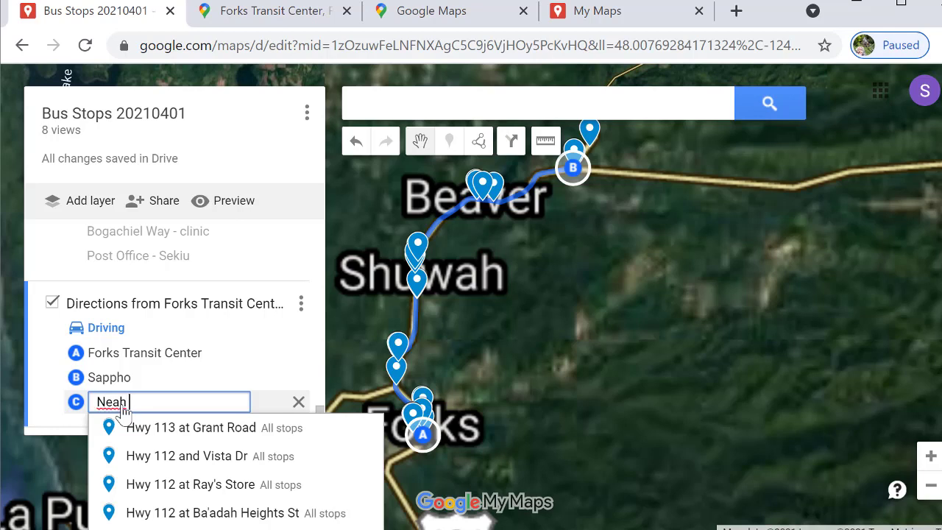
{"action": "type", "text": "Bay"}
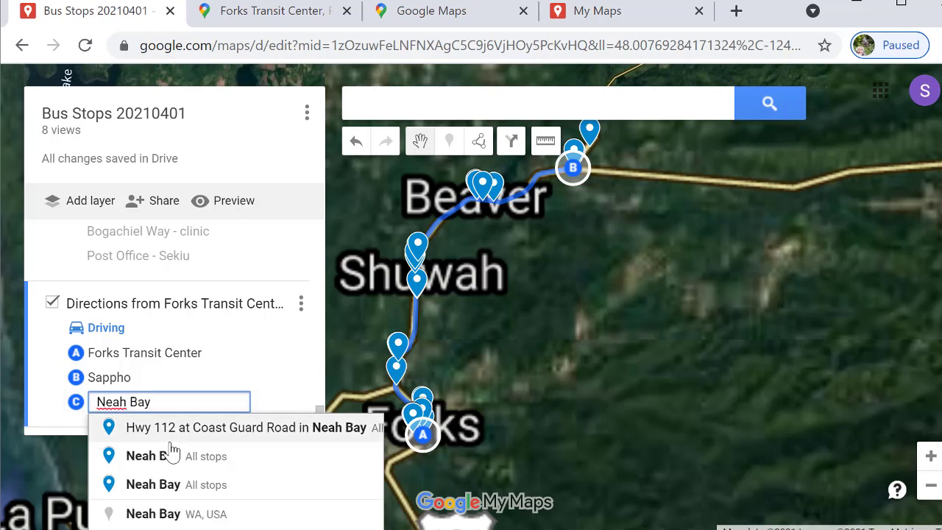
{"action": "left_click", "coordinate": [163, 453]}
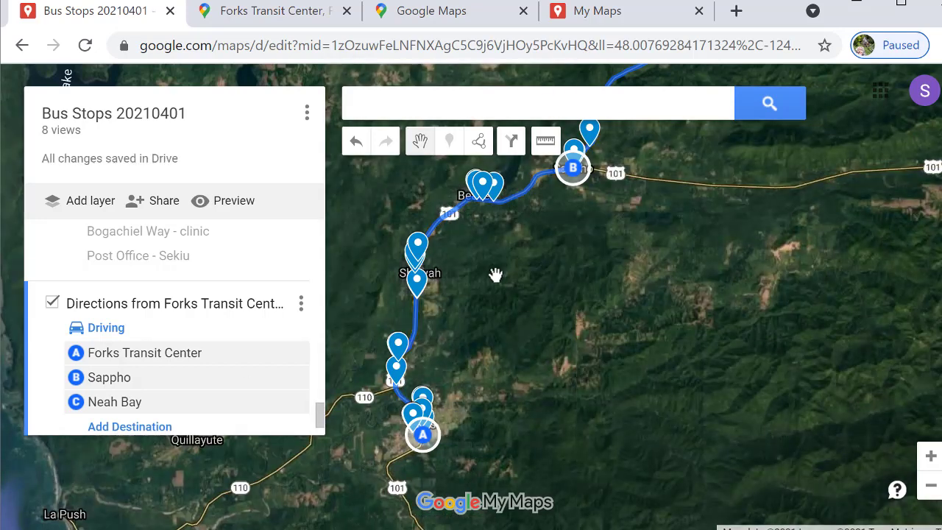
Pan north and zoom out until Forks, Sappho and Neah Bay are all visible
{"action": "left_click_drag", "start_coordinate": [495, 275], "coordinate": [547, 336]}
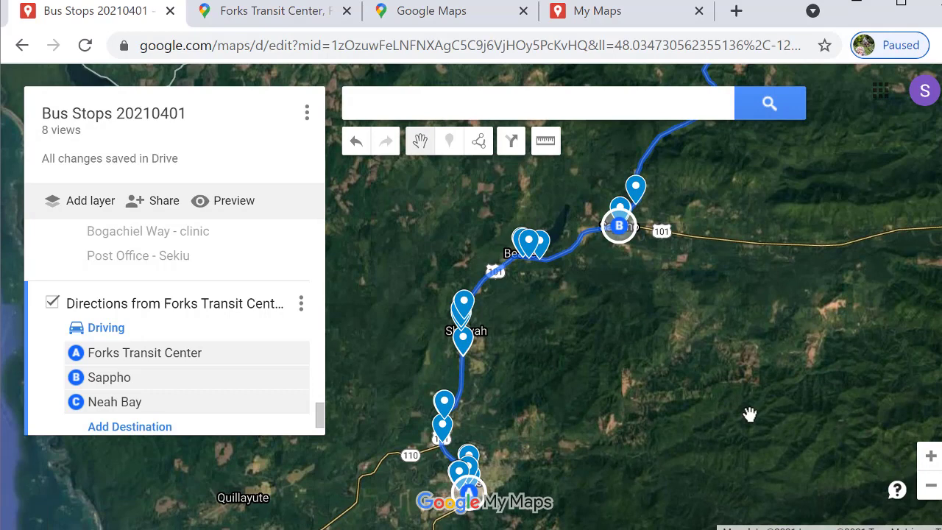
{"action": "left_click", "coordinate": [930, 489]}
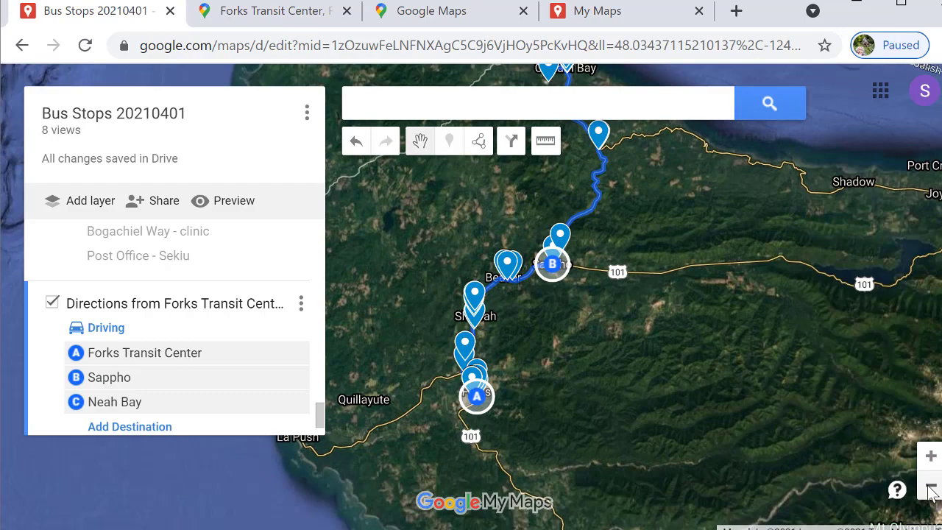
{"action": "left_click_drag", "start_coordinate": [648, 210], "coordinate": [694, 298]}
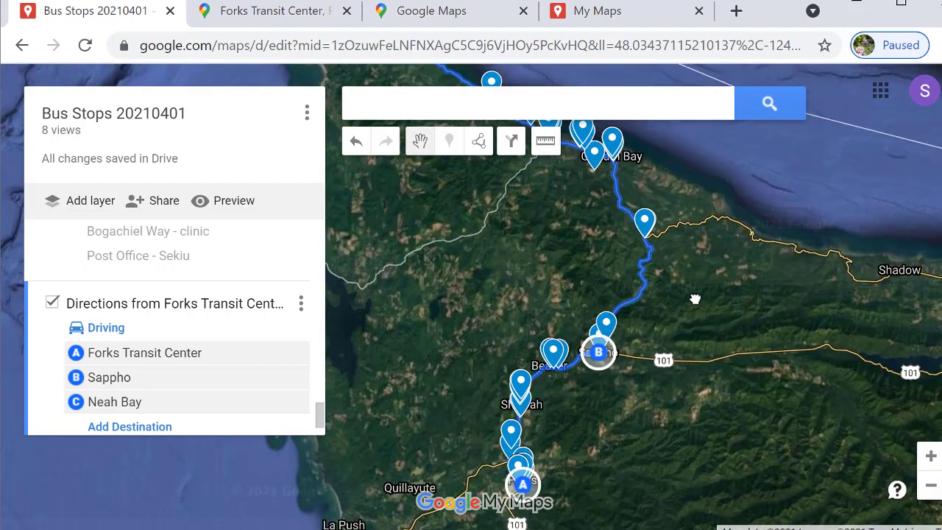
{"action": "left_click_drag", "start_coordinate": [579, 218], "coordinate": [636, 295]}
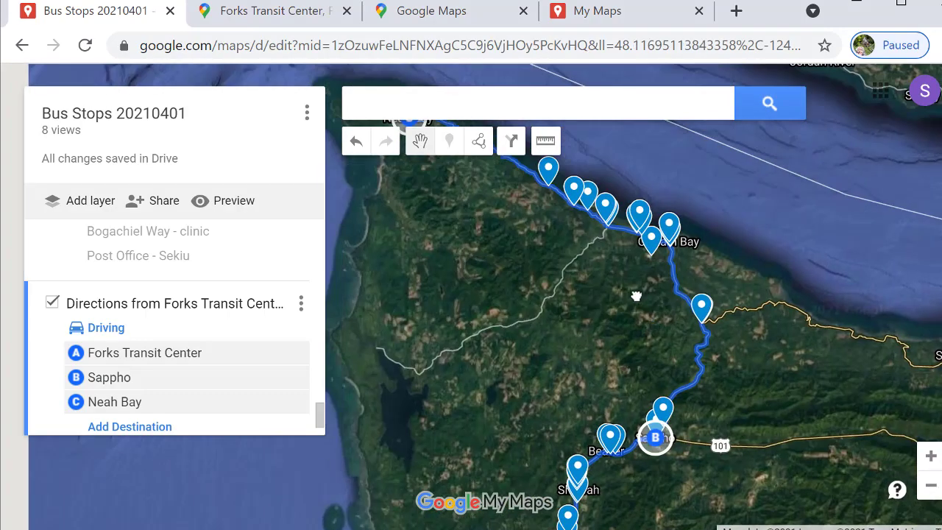
{"action": "left_click_drag", "start_coordinate": [584, 280], "coordinate": [647, 342]}
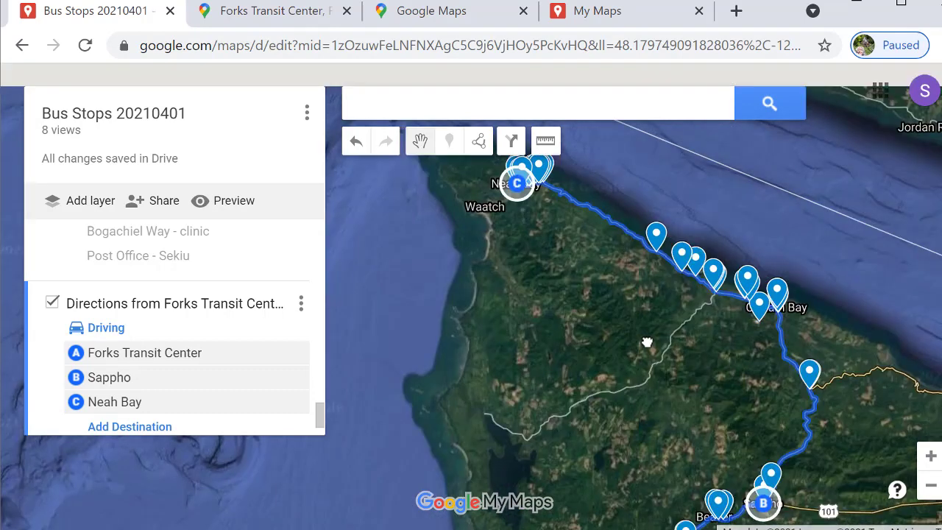
{"action": "left_click", "coordinate": [930, 487]}
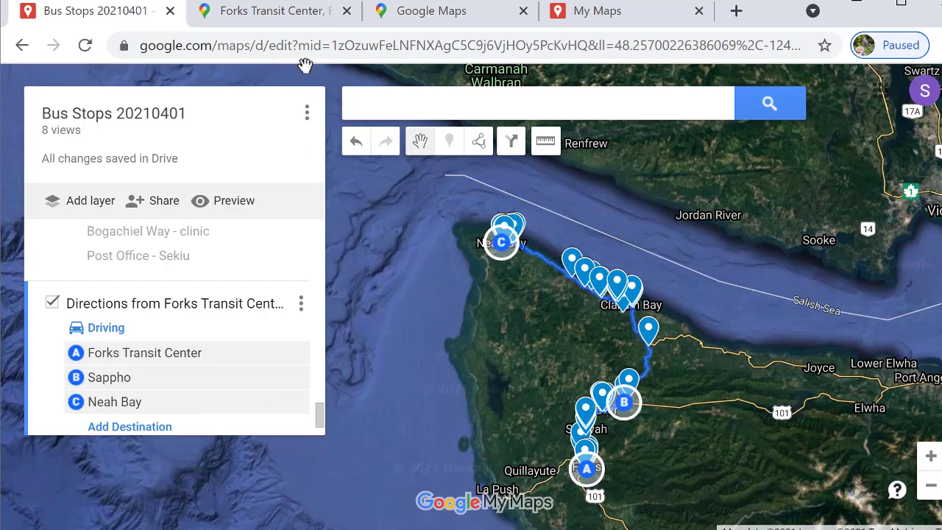
Export only the Directions from Forks Transit Center layer as plain KML instead of KMZ
{"action": "left_click", "coordinate": [307, 116]}
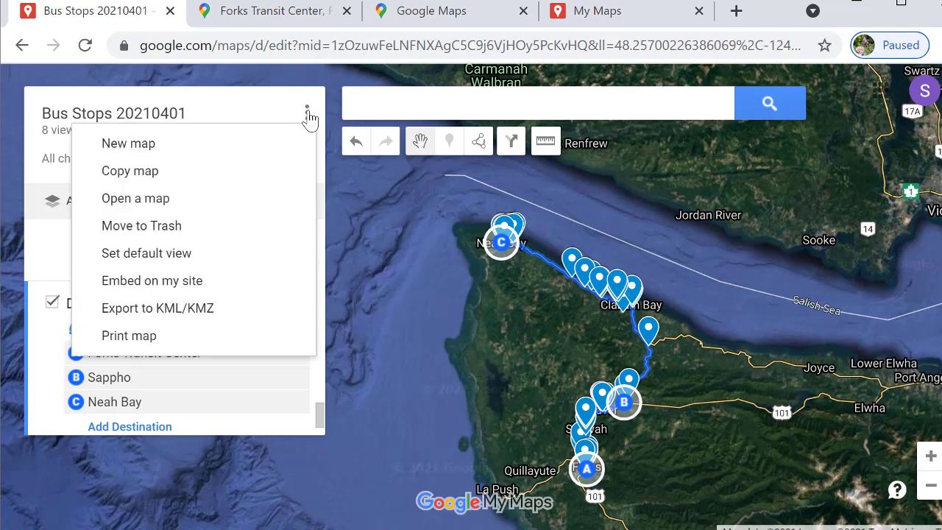
{"action": "left_click", "coordinate": [183, 314]}
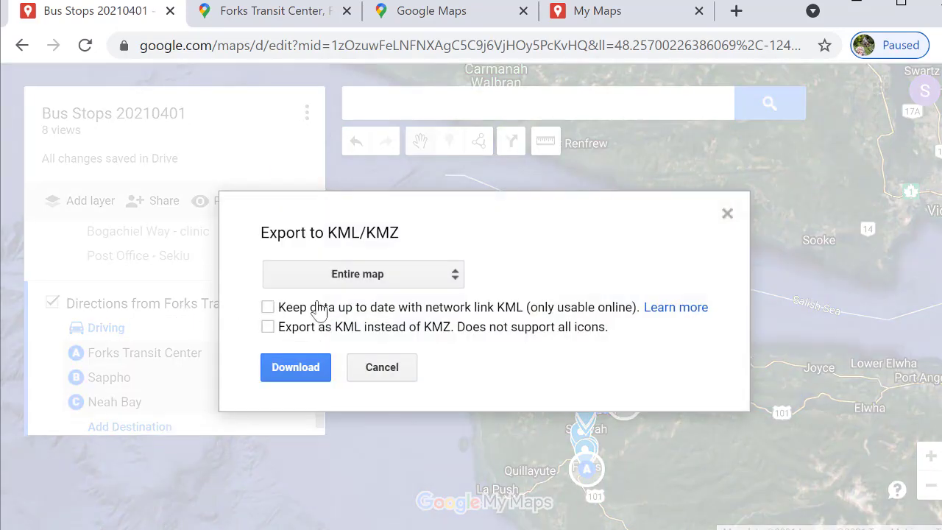
{"action": "left_click", "coordinate": [455, 276]}
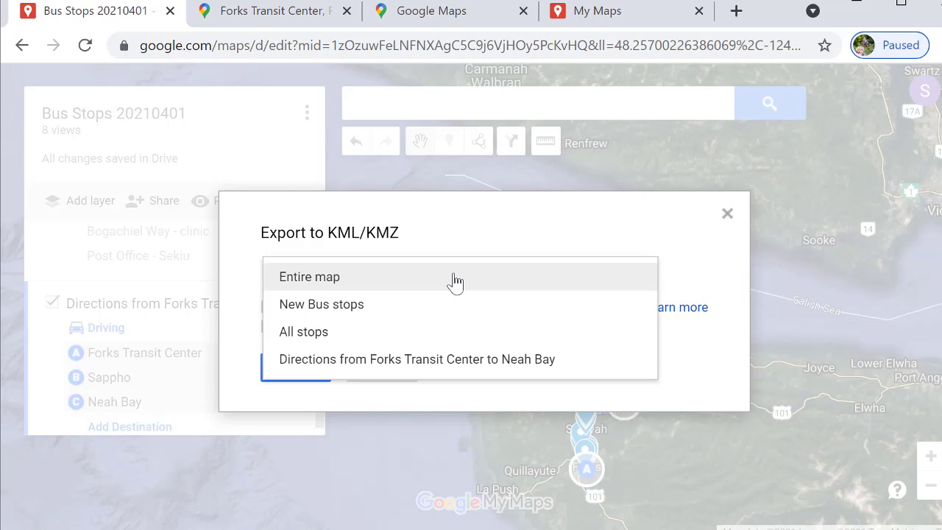
{"action": "left_click", "coordinate": [431, 360]}
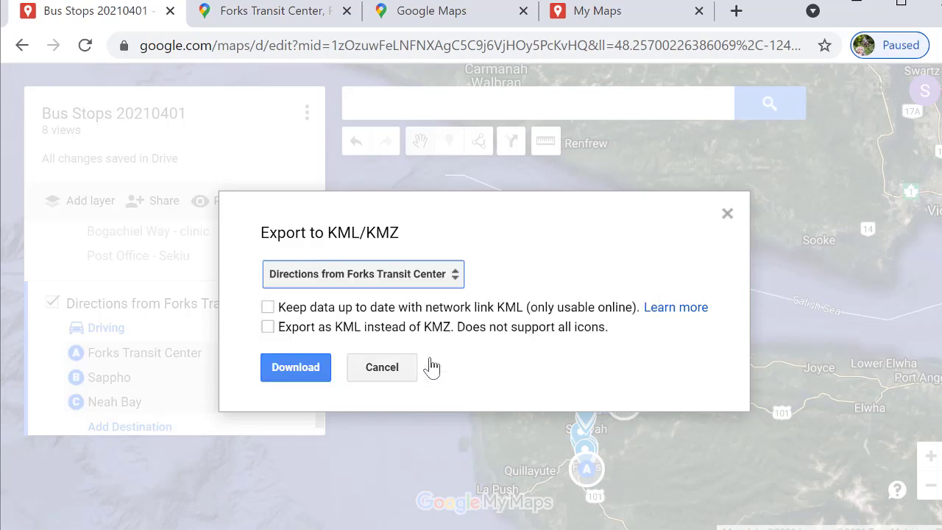
{"action": "left_click", "coordinate": [274, 340]}
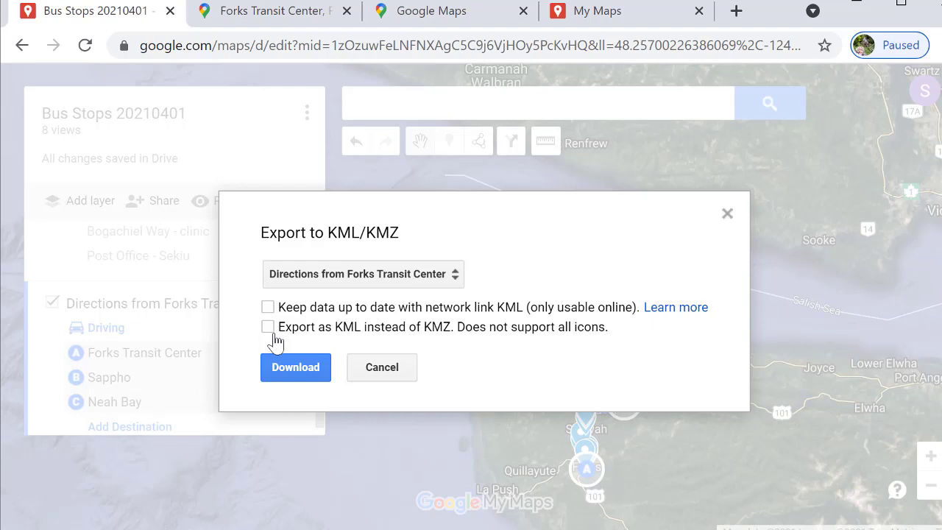
{"action": "left_click", "coordinate": [269, 328]}
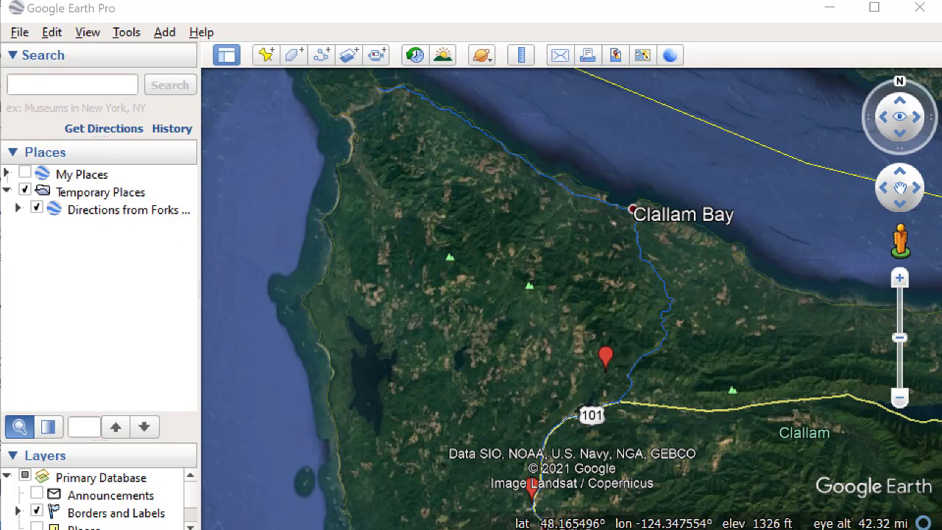
Copy the Directions from Forks item from the Google Earth Places panel
{"action": "left_click", "coordinate": [85, 215]}
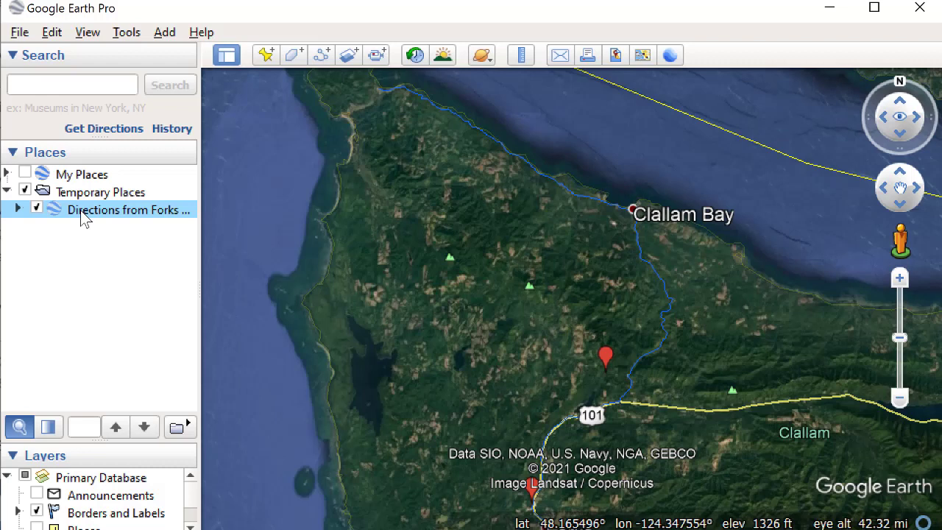
{"action": "right_click", "coordinate": [85, 215]}
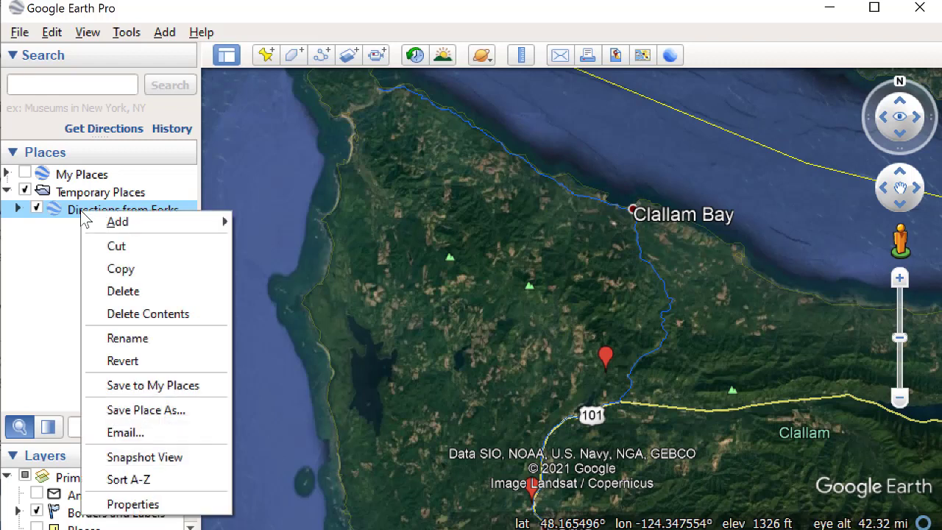
{"action": "left_click", "coordinate": [114, 269]}
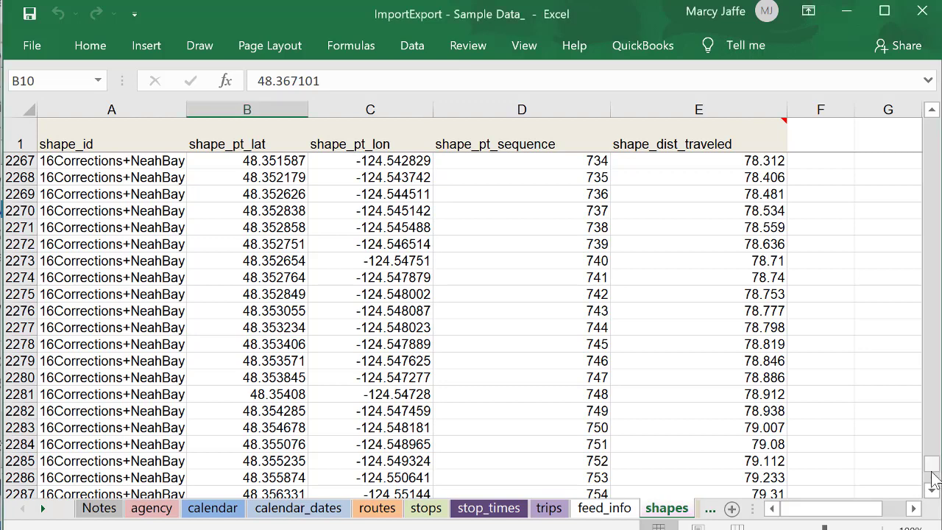
Paste the KML line at row A2356 as new shape Forks2NB using macro option 7
{"action": "left_click_drag", "start_coordinate": [931, 471], "coordinate": [931, 490]}
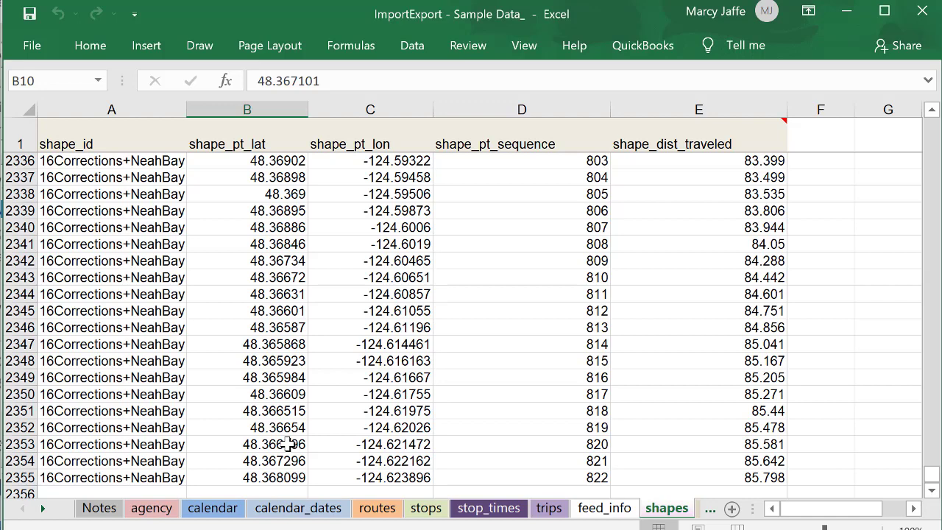
{"action": "left_click", "coordinate": [106, 460]}
{"action": "left_click", "coordinate": [69, 489]}
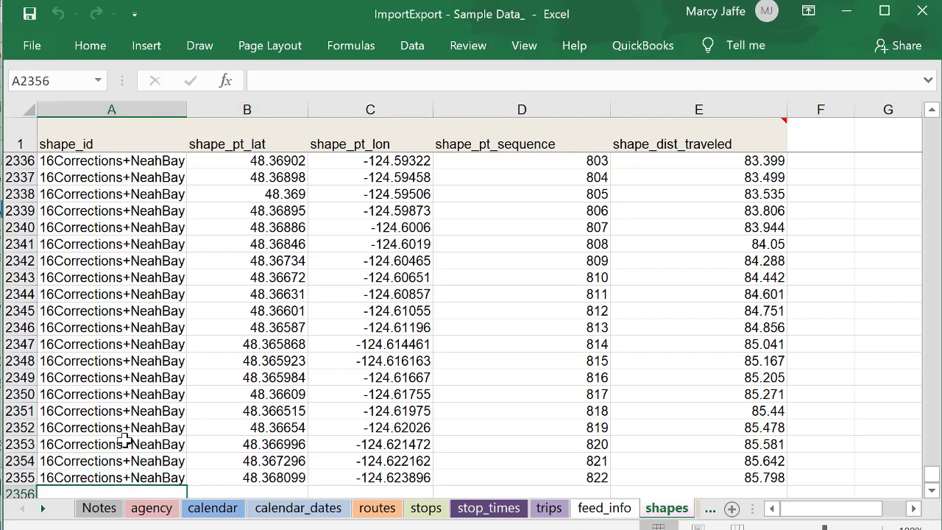
{"action": "double_click", "coordinate": [98, 492]}
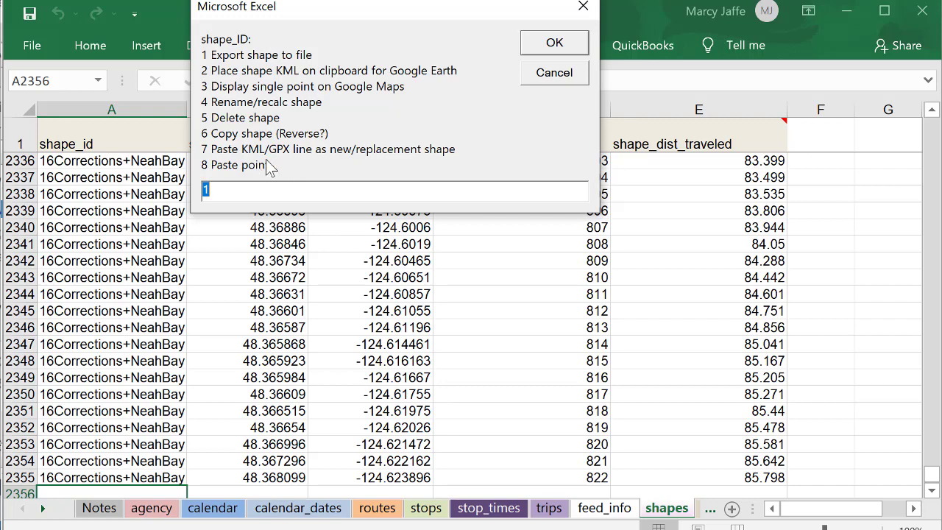
{"action": "type", "text": "7"}
{"action": "left_click", "coordinate": [537, 43]}
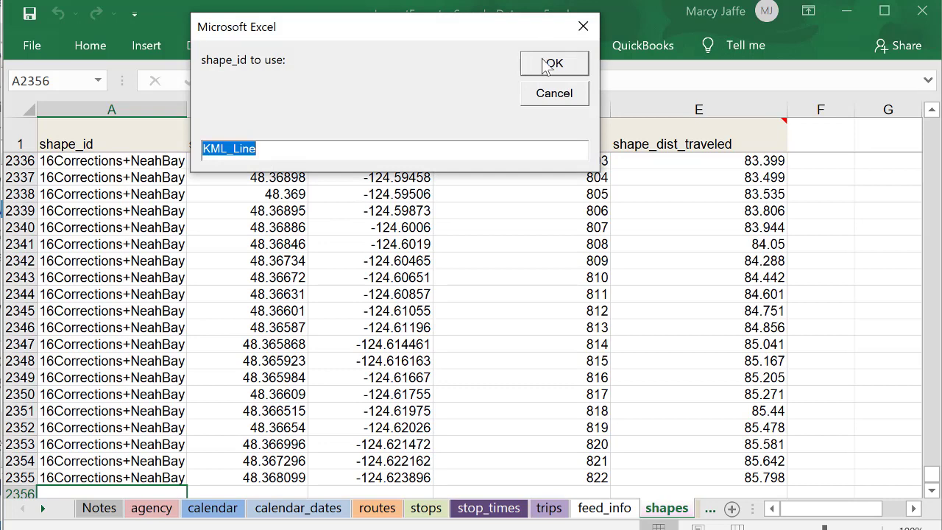
{"action": "type", "text": "Fo"}
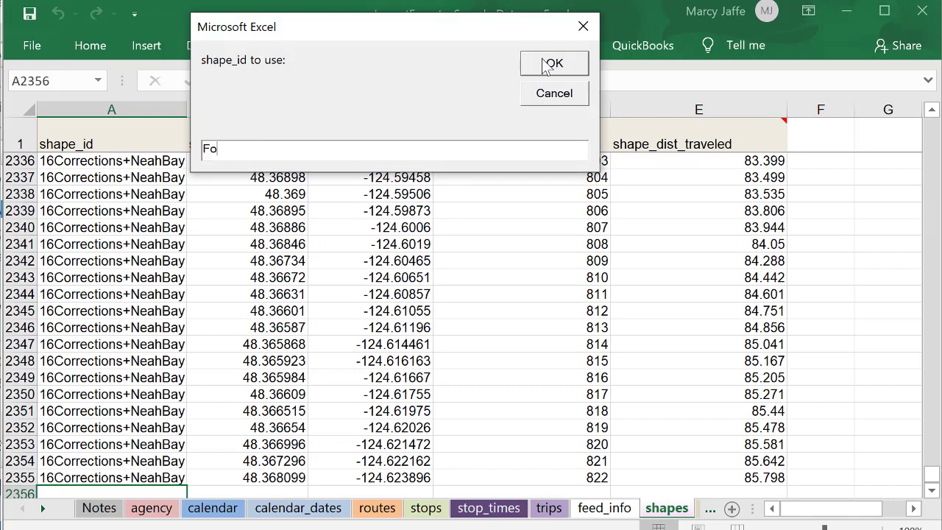
{"action": "type", "text": "rks2N"}
{"action": "type", "text": "B"}
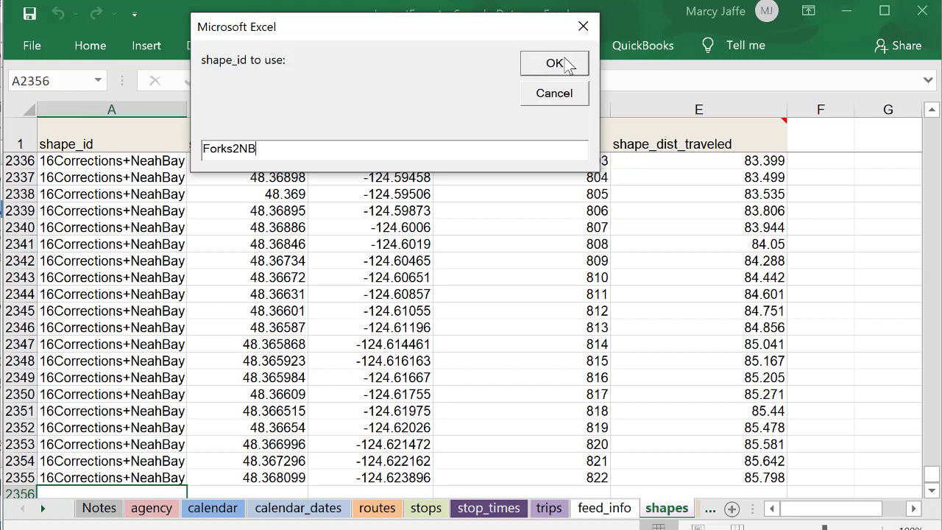
{"action": "left_click", "coordinate": [568, 65]}
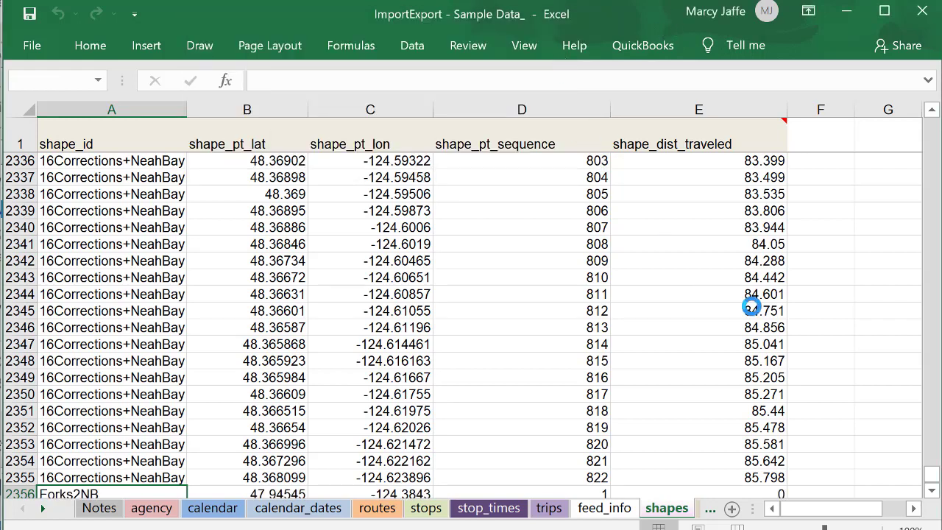
{"action": "key", "text": "ctrl+Home"}
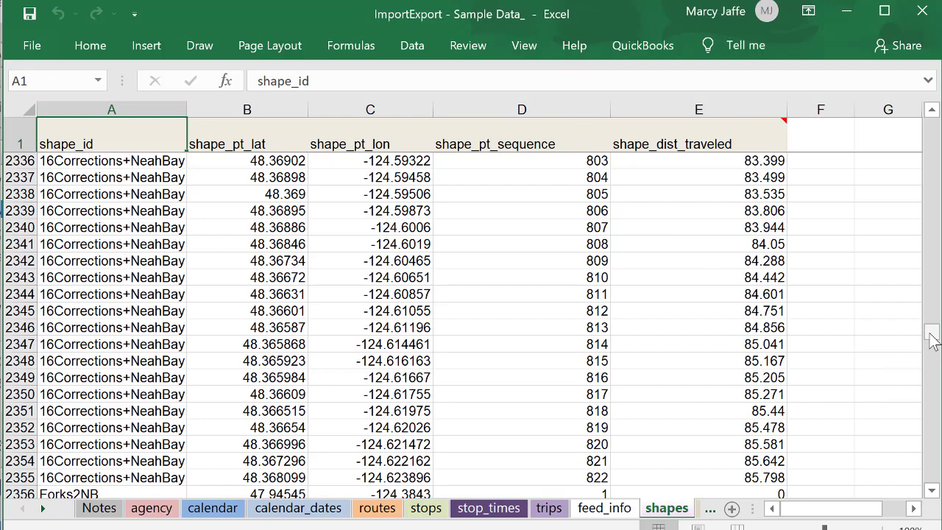
{"action": "mouse_move", "coordinate": [932, 337]}
{"action": "left_mouse_down"}
{"action": "mouse_move", "coordinate": [932, 370]}
{"action": "mouse_move", "coordinate": [930, 362]}
{"action": "left_mouse_up"}
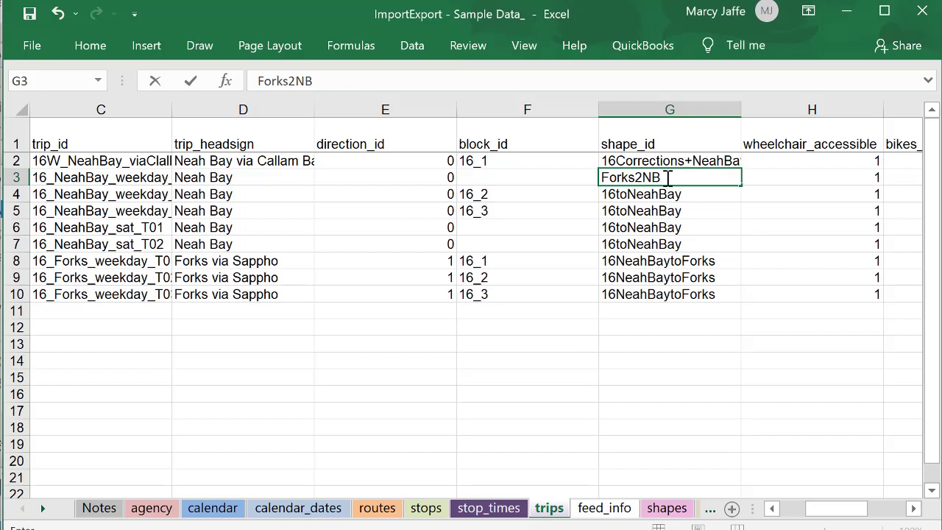
Enter Forks2NB as the shape_id in G3 for trip 16_NeahBay_weekday_T01
{"action": "key", "text": "Return"}
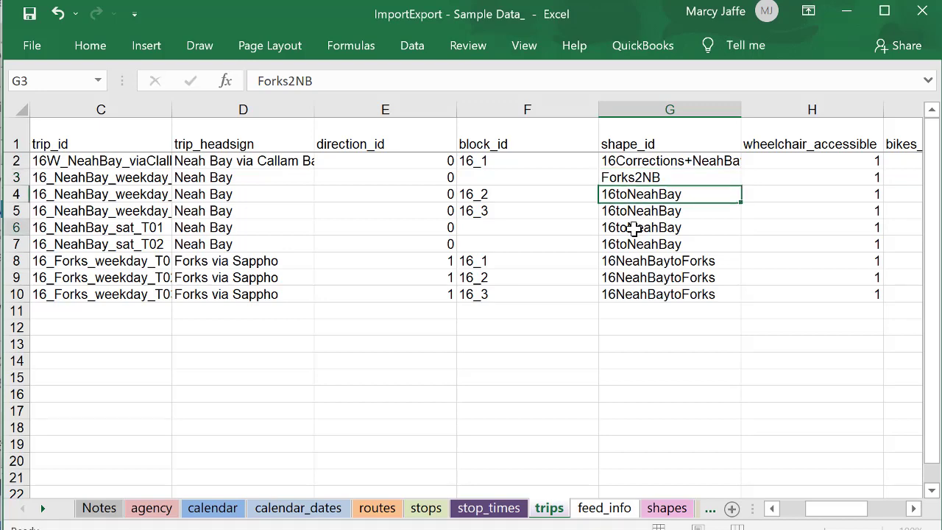
{"action": "left_click", "coordinate": [634, 228]}
{"action": "left_click", "coordinate": [629, 180]}
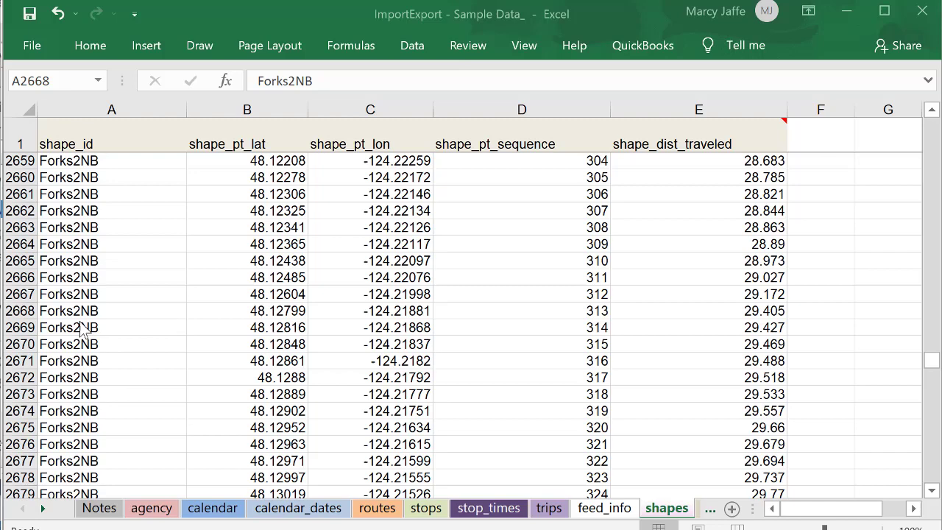
{"action": "left_click", "coordinate": [556, 512]}
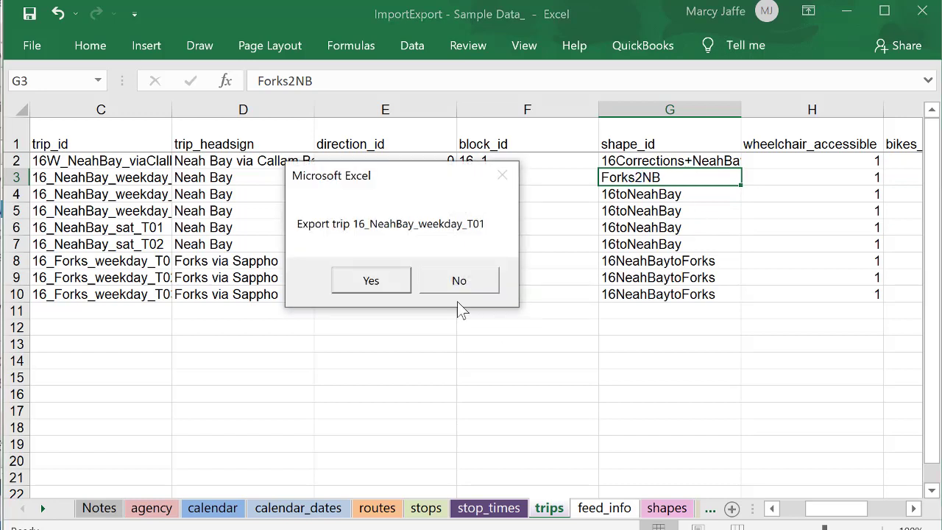
Confirm the 16_NeahBay_weekday_T01 export and choose option 2, clipboard for Google Earth
{"action": "left_click", "coordinate": [386, 284]}
{"action": "type", "text": "2"}
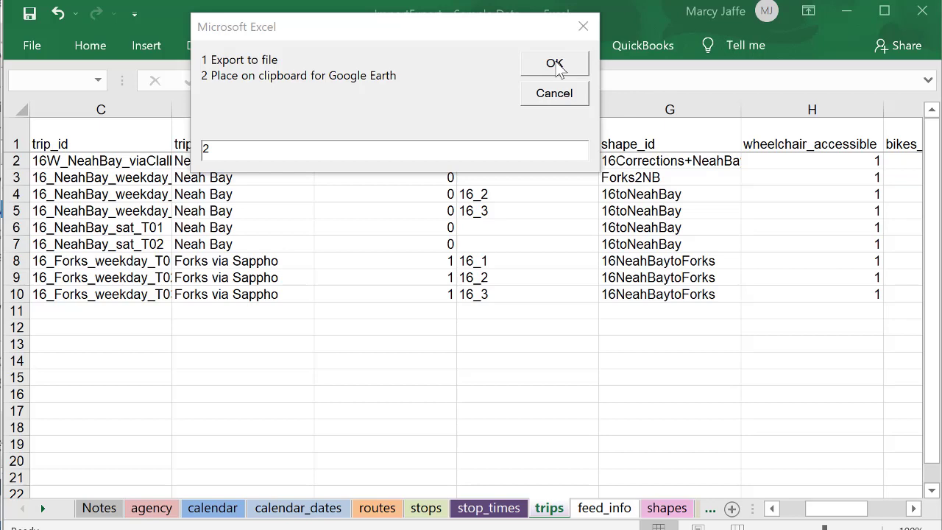
{"action": "left_click", "coordinate": [555, 64]}
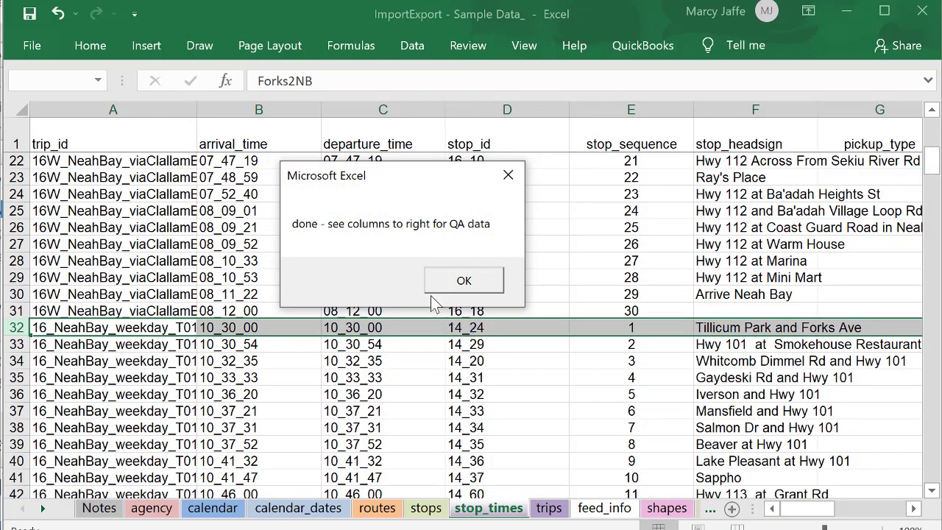
{"action": "left_click", "coordinate": [477, 288]}
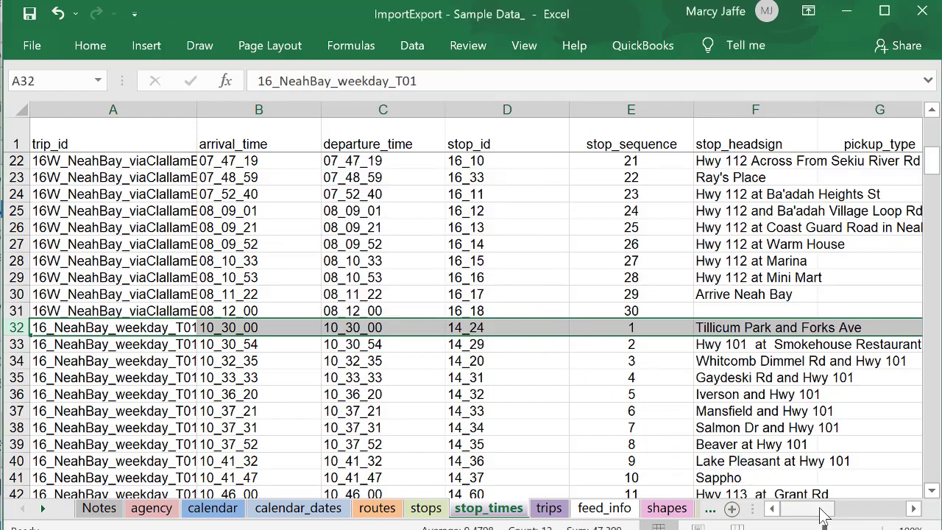
{"action": "left_click_drag", "start_coordinate": [824, 509], "coordinate": [909, 503]}
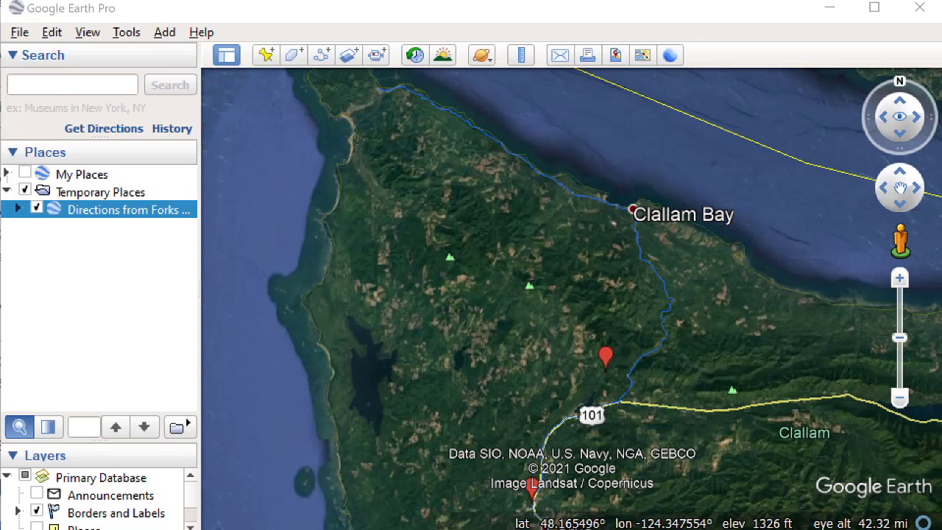
Delete everything in Temporary Places, removing the old Forks directions route
{"action": "left_click", "coordinate": [82, 195]}
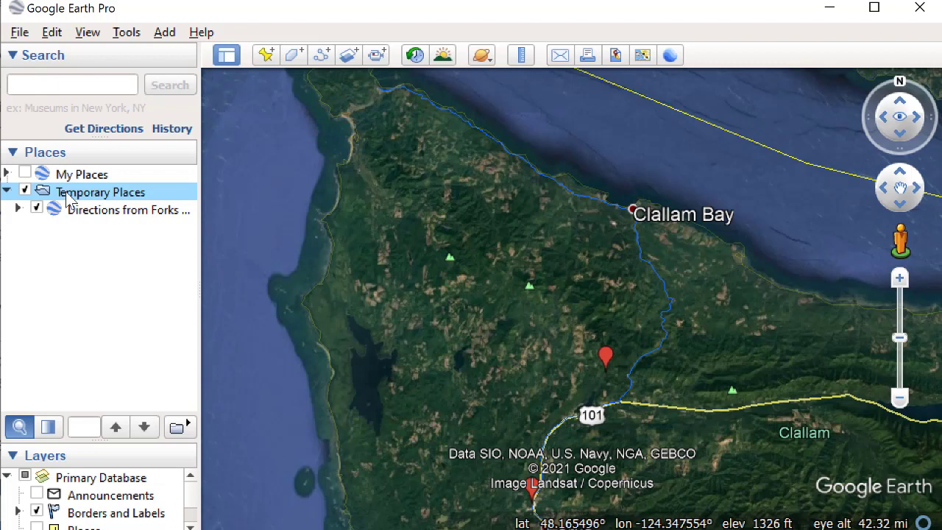
{"action": "right_click", "coordinate": [68, 197]}
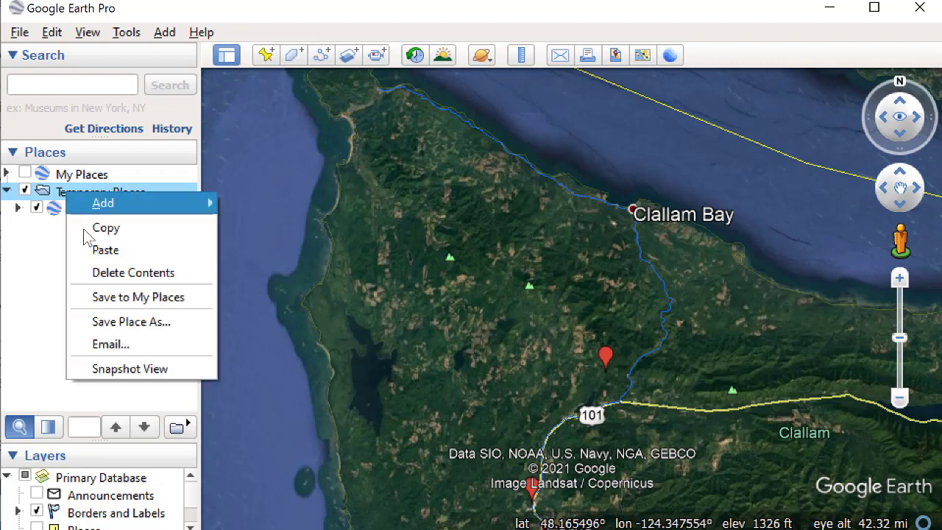
{"action": "left_click", "coordinate": [102, 274]}
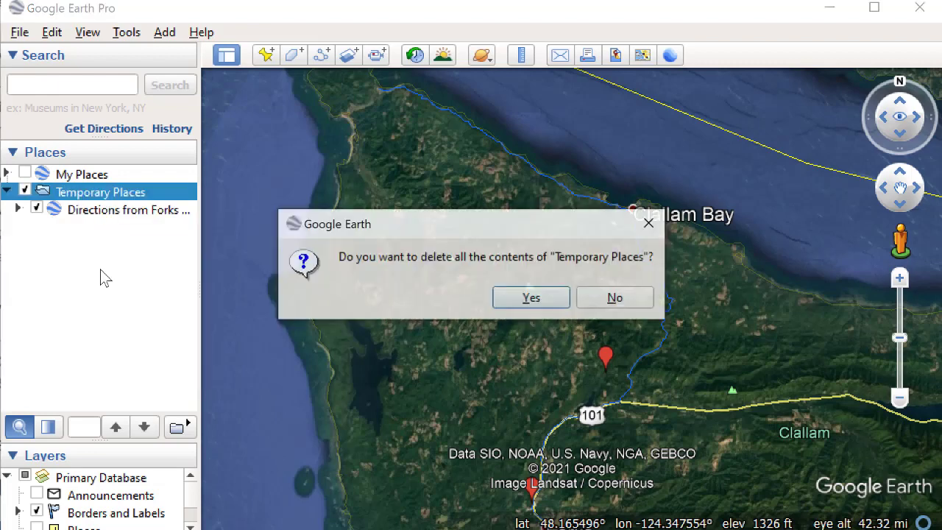
{"action": "left_click", "coordinate": [529, 297]}
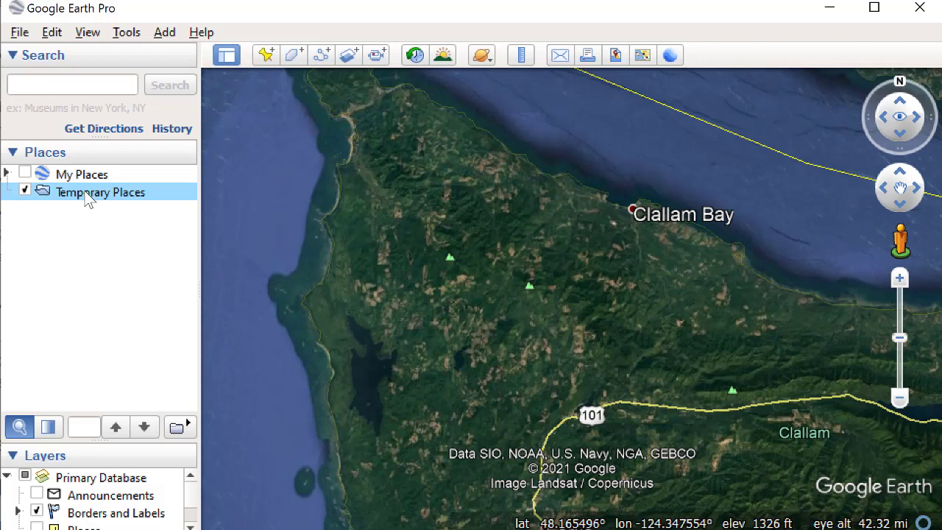
Paste the trip 16 Neah Bay route into Temporary Places and zoom out to see it
{"action": "right_click", "coordinate": [88, 199]}
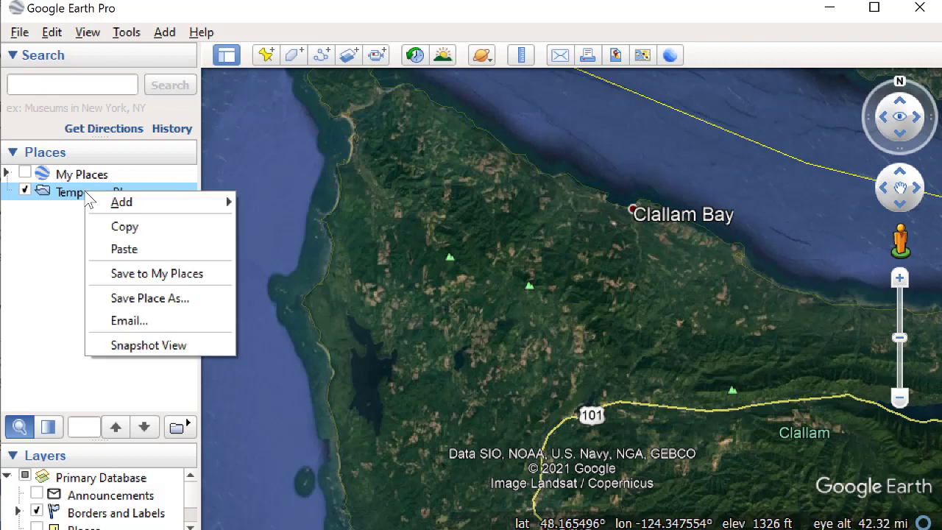
{"action": "left_click", "coordinate": [115, 254]}
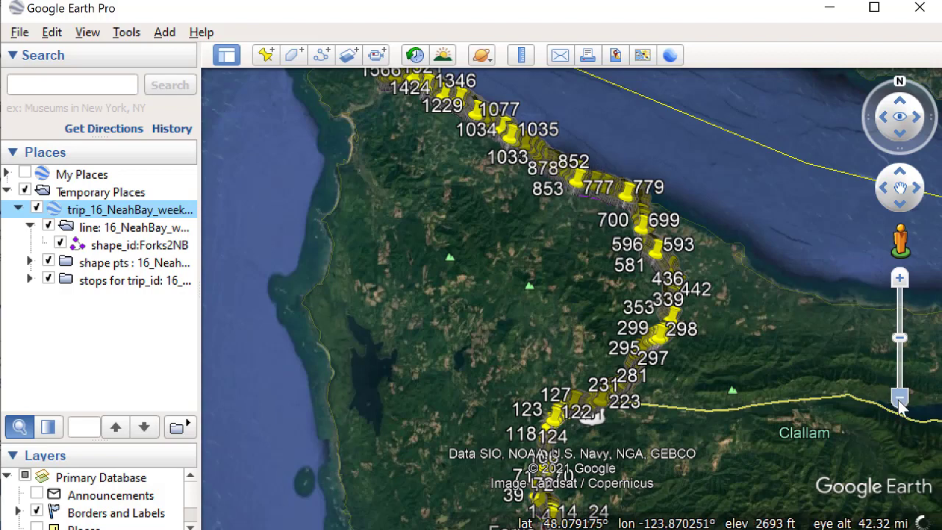
{"action": "left_click", "coordinate": [899, 401]}
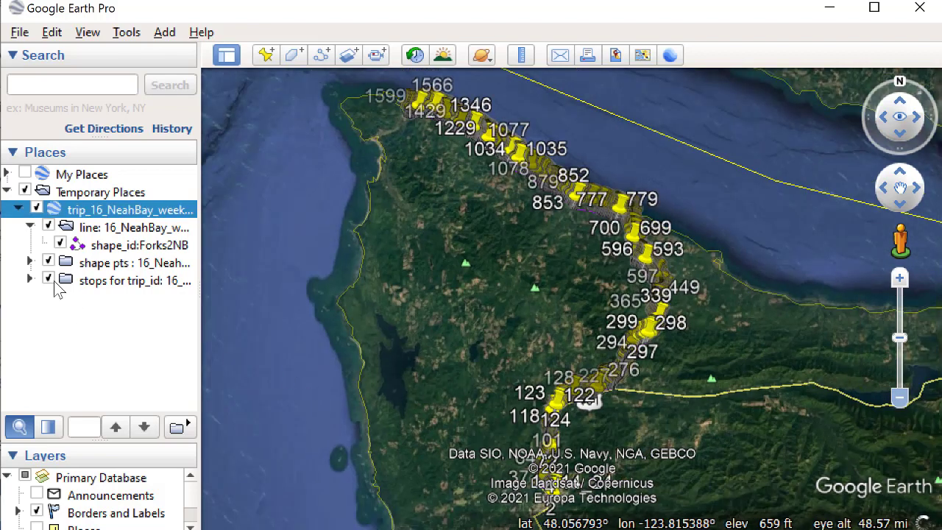
Expand and browse the numbered shape pts folder
{"action": "left_click", "coordinate": [30, 263]}
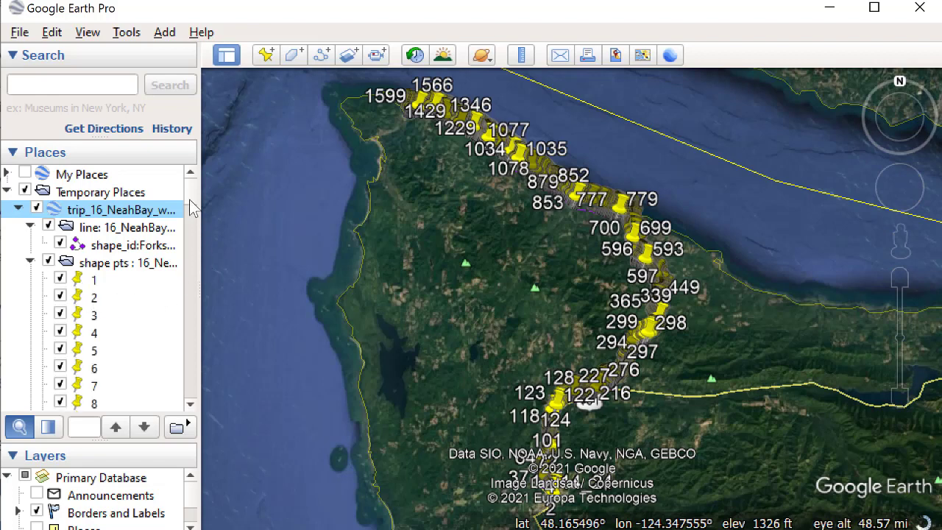
{"action": "scroll", "coordinate": [193, 213], "scroll_direction": "down", "scroll_amount": 3}
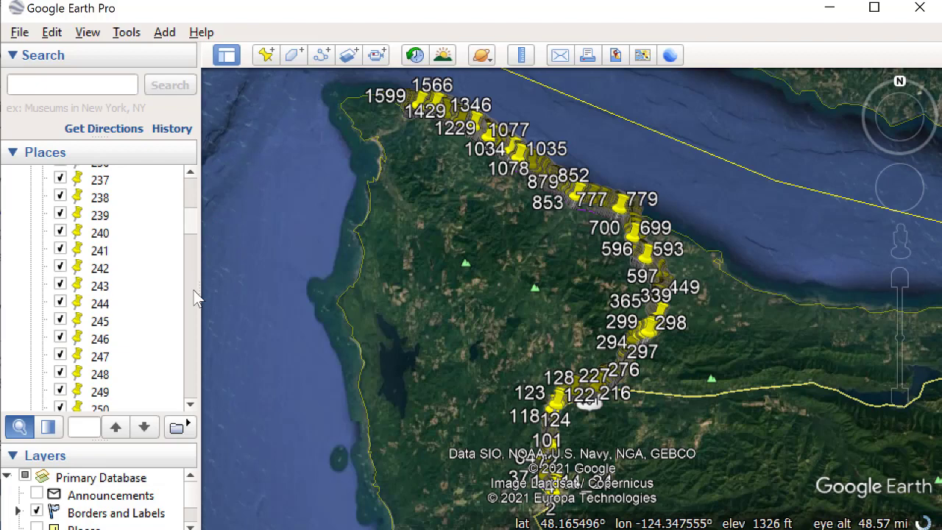
{"action": "left_click", "coordinate": [188, 338]}
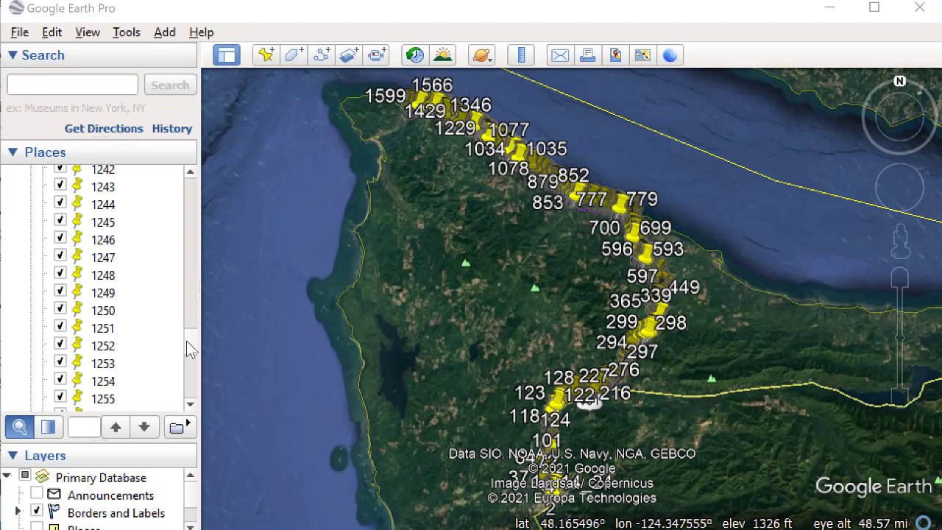
{"action": "left_click_drag", "start_coordinate": [188, 350], "coordinate": [188, 184]}
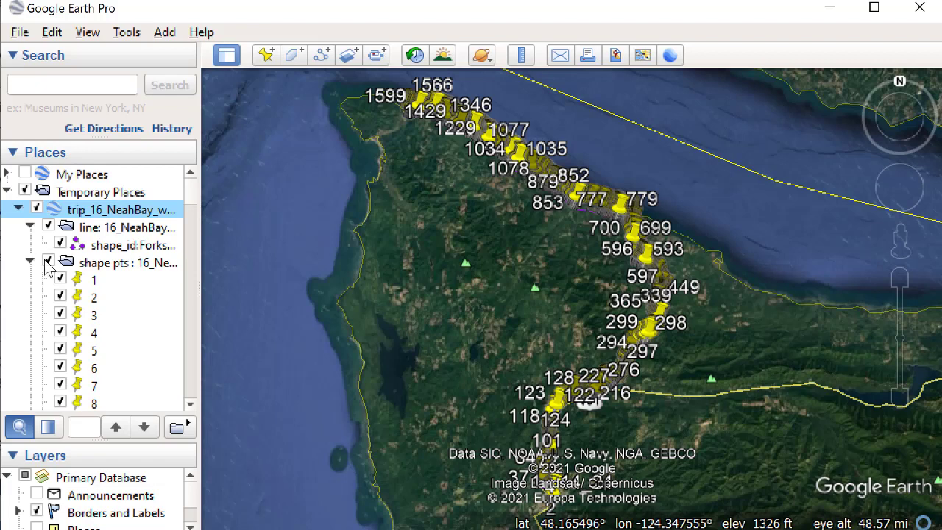
{"action": "left_click", "coordinate": [51, 263]}
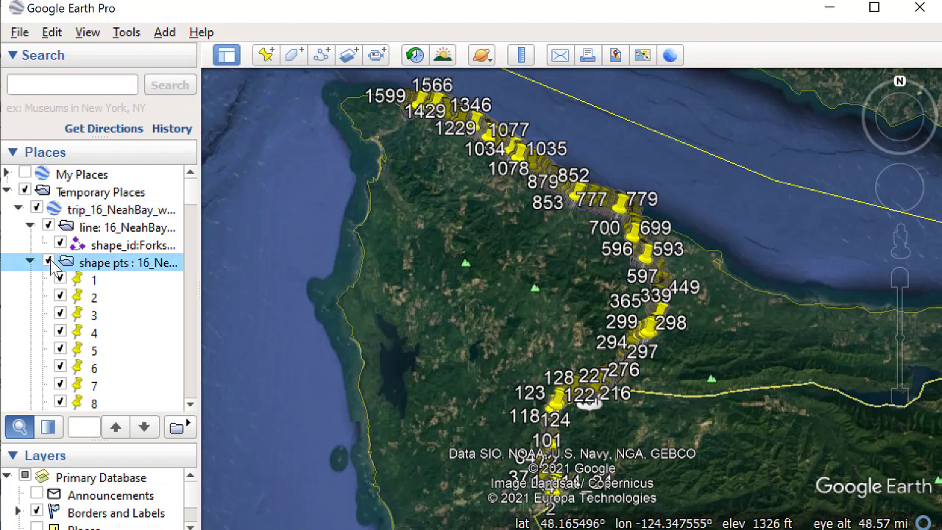
Hide the shape points and zoom in close on stop 14_24 at Forks Transit Center
{"action": "left_click", "coordinate": [30, 262]}
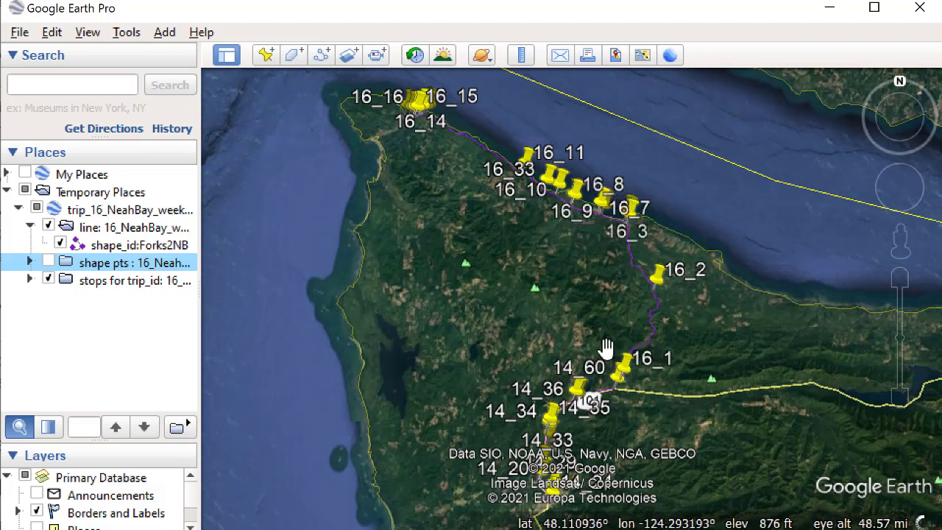
{"action": "left_click", "coordinate": [29, 280]}
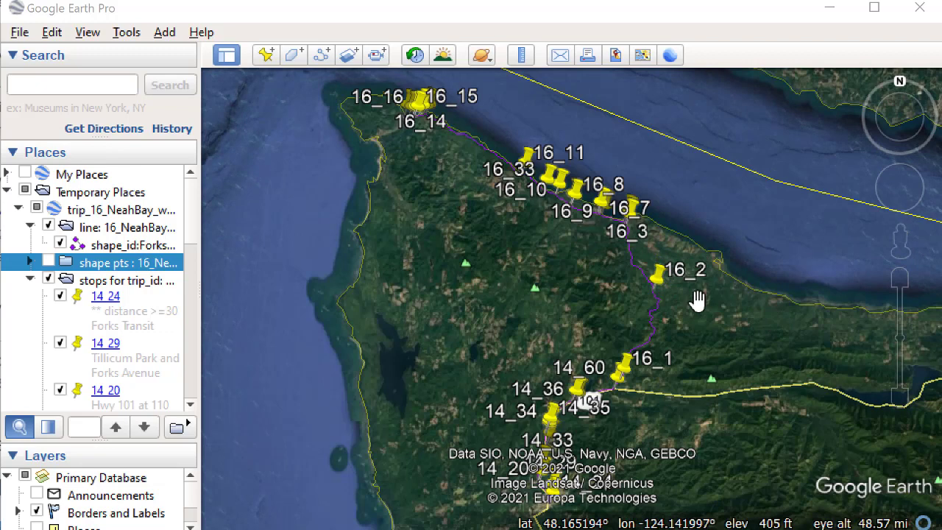
{"action": "left_click", "coordinate": [899, 280]}
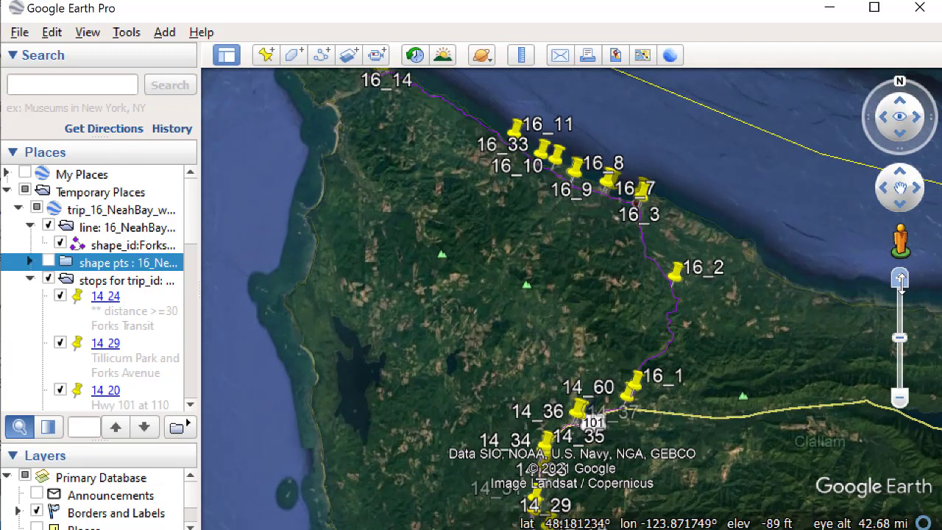
{"action": "left_click", "coordinate": [109, 308]}
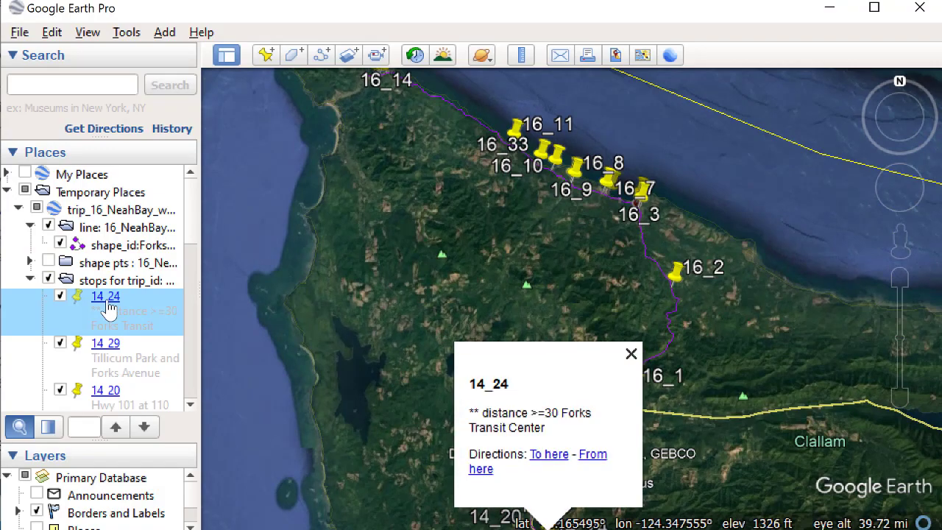
{"action": "double_click", "coordinate": [109, 307]}
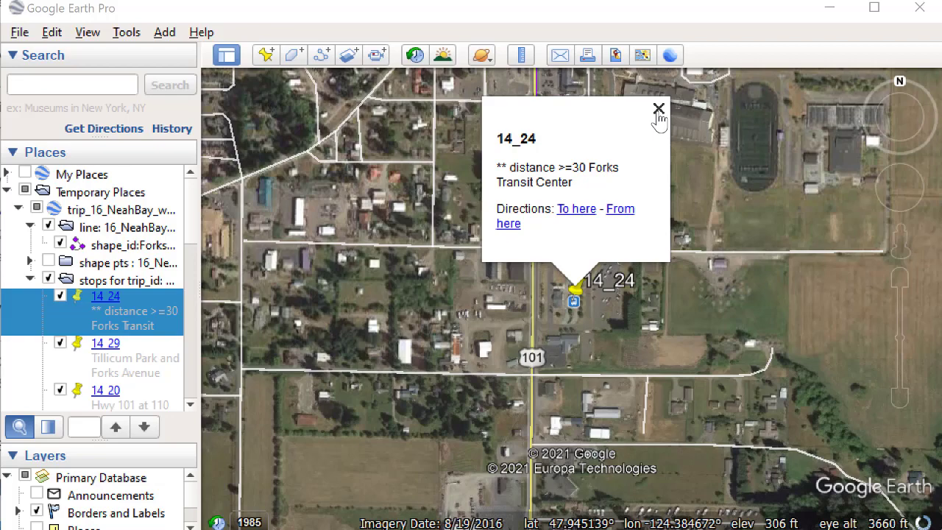
{"action": "left_click", "coordinate": [657, 109]}
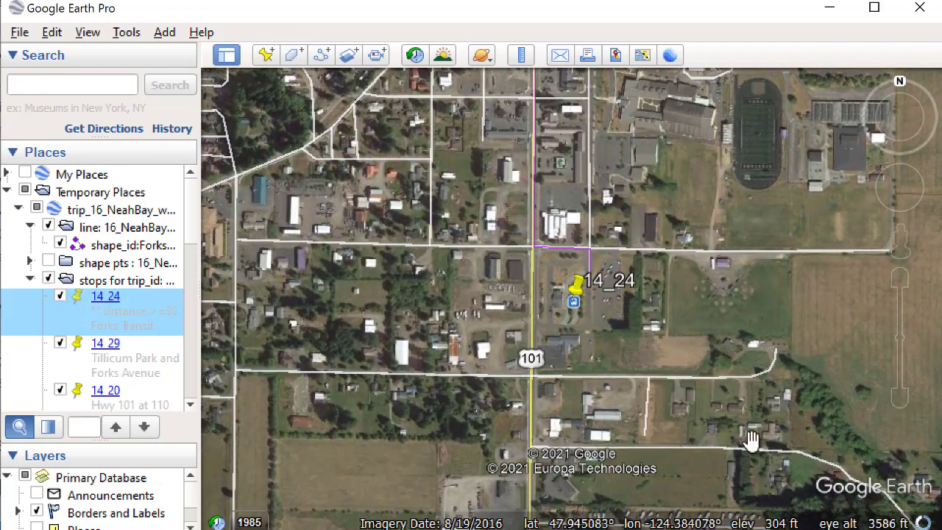
{"action": "left_click", "coordinate": [899, 278]}
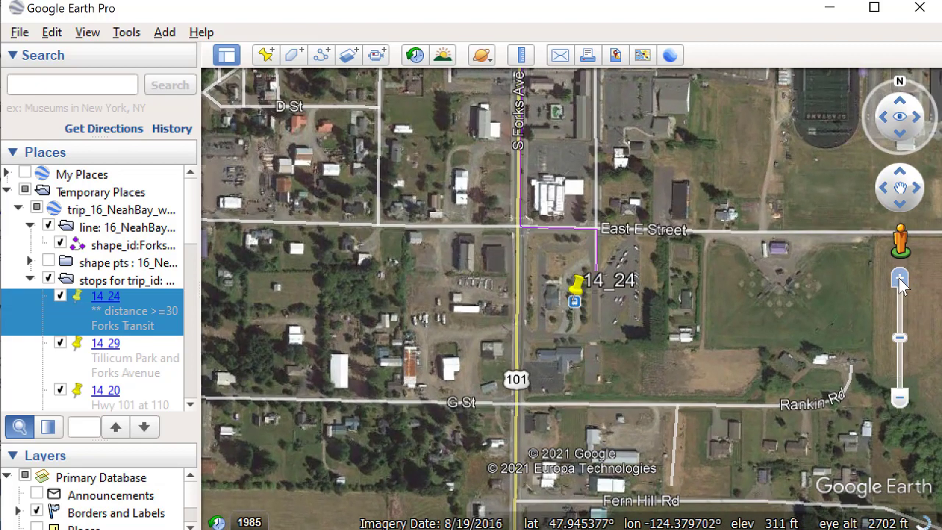
{"action": "left_click", "coordinate": [899, 282]}
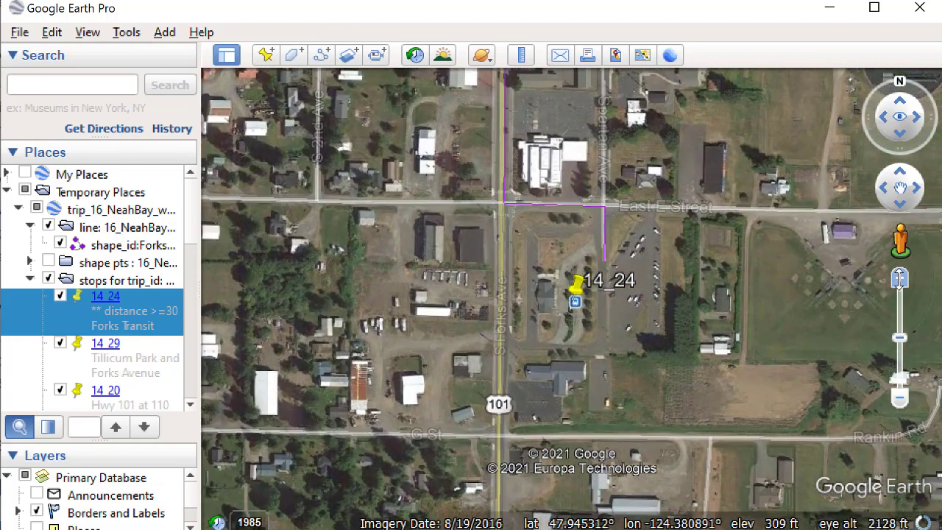
{"action": "left_click", "coordinate": [30, 227]}
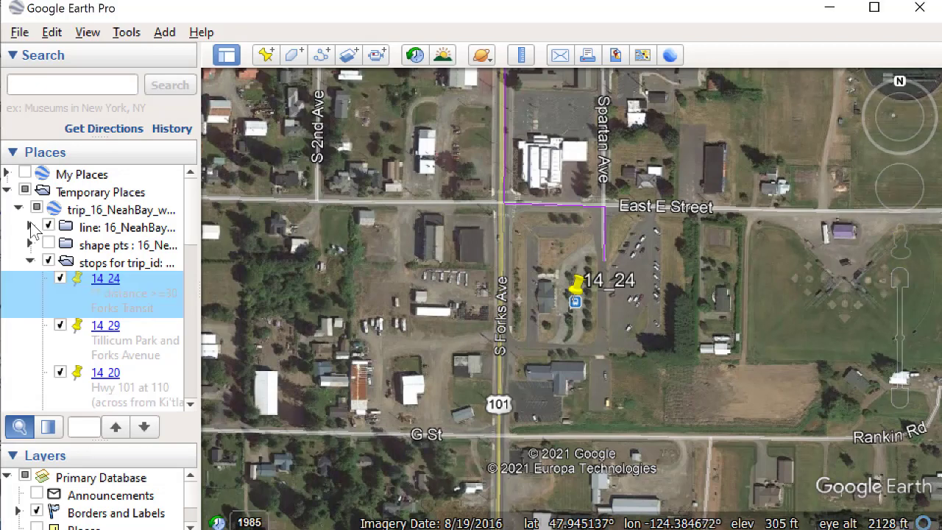
Expand the 16_NeahBay trip and line folders so shape_id:Forks2NB appears beside the stops
{"action": "left_click", "coordinate": [19, 209]}
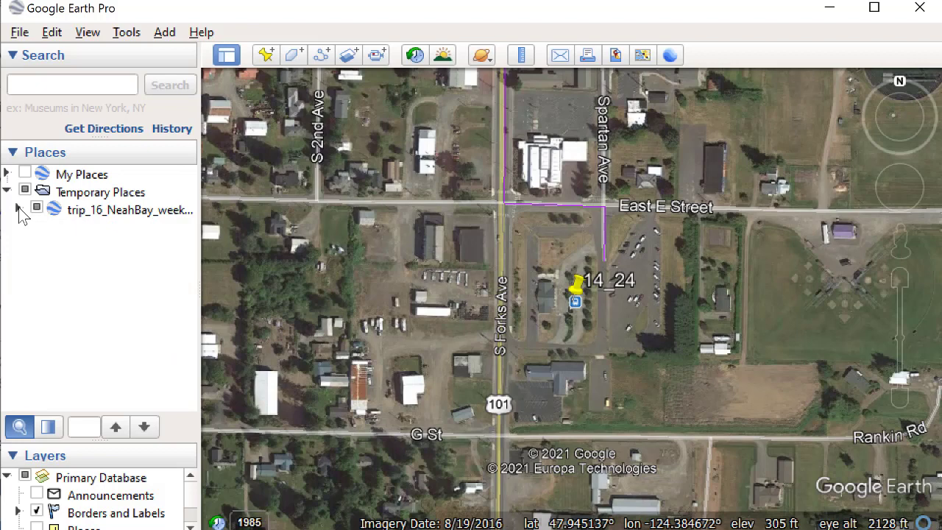
{"action": "left_click", "coordinate": [18, 210]}
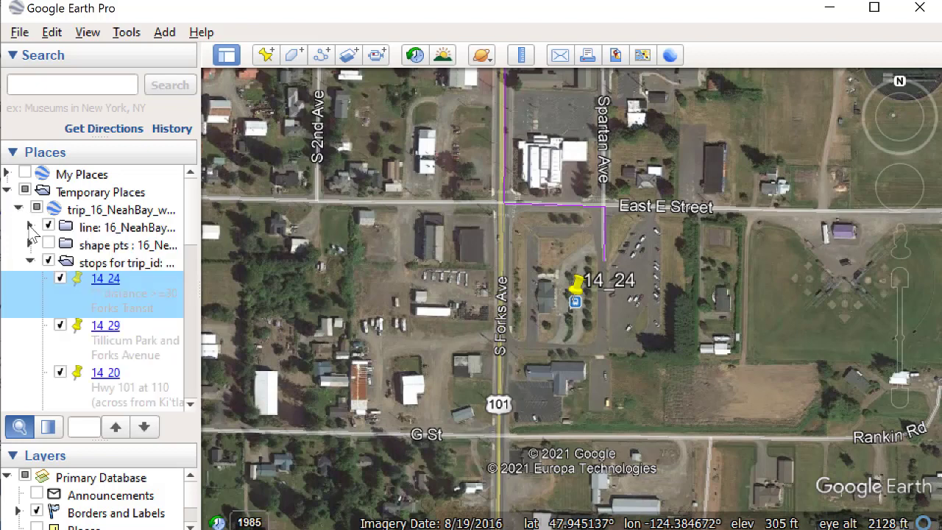
{"action": "left_click", "coordinate": [30, 227]}
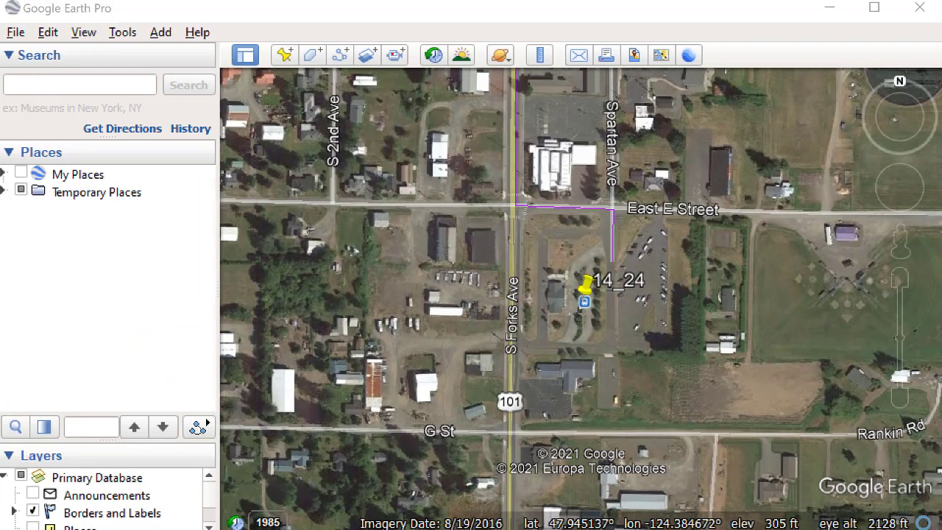
{"action": "left_click", "coordinate": [3, 192]}
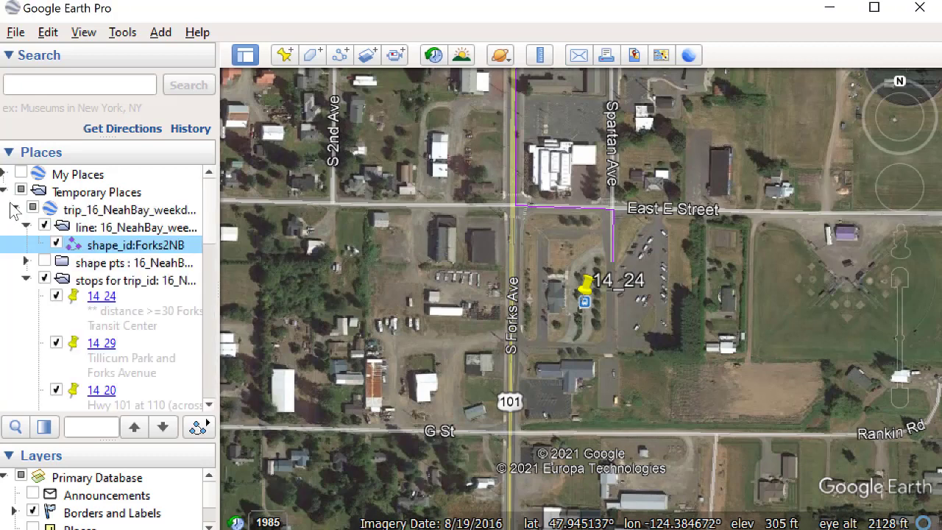
{"action": "left_click", "coordinate": [15, 210]}
{"action": "left_click", "coordinate": [15, 209]}
{"action": "left_click", "coordinate": [26, 228]}
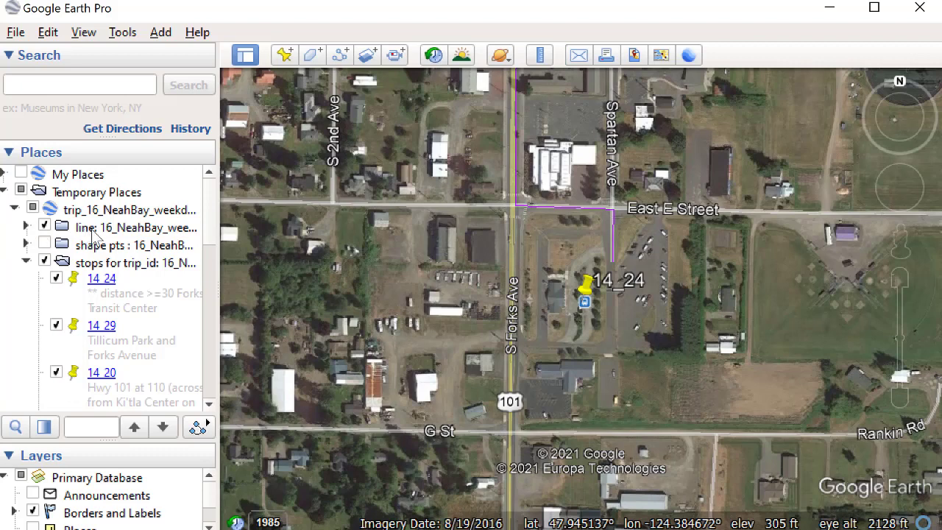
{"action": "left_click", "coordinate": [25, 228]}
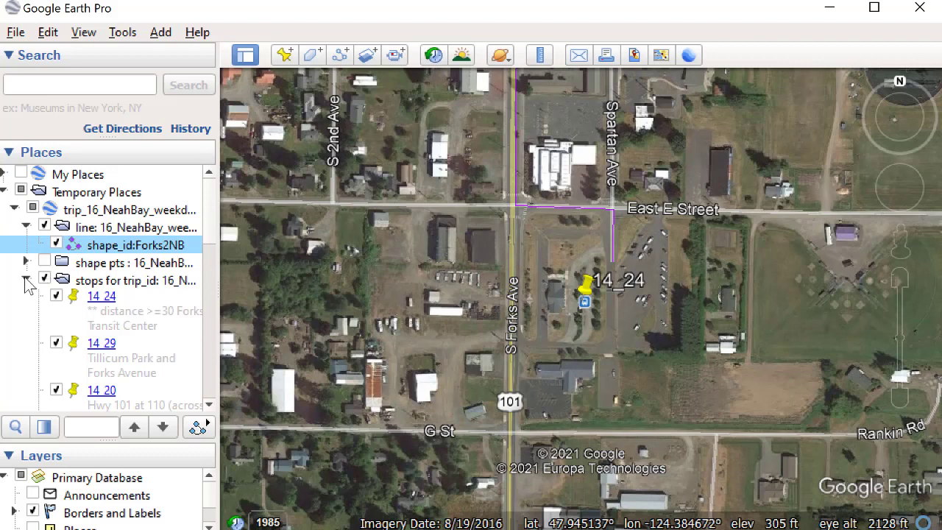
{"action": "left_click", "coordinate": [26, 281]}
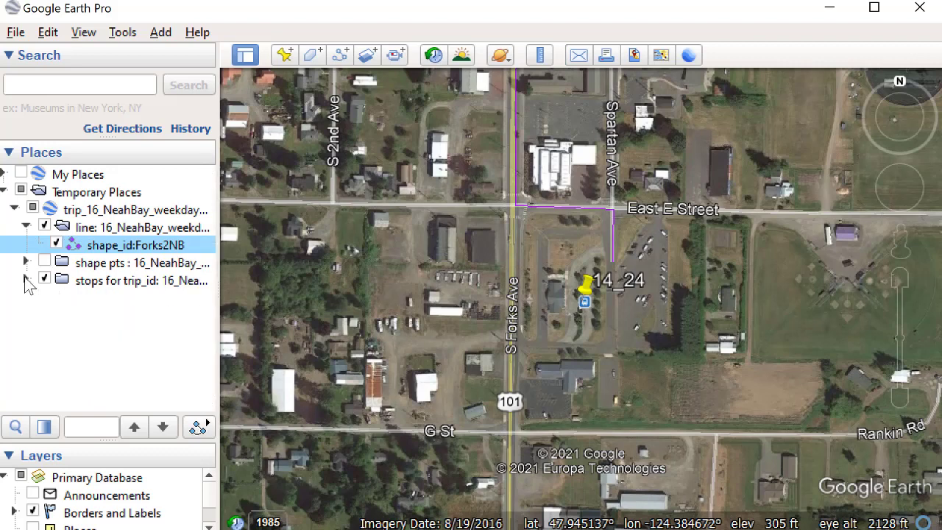
{"action": "left_click", "coordinate": [25, 281]}
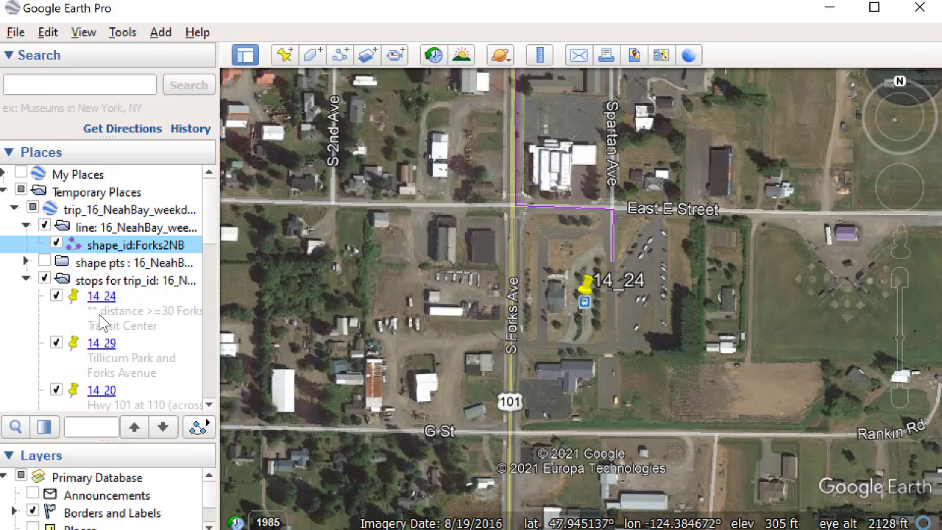
Open shape_id:Forks2NB for editing and move the editor off the map
{"action": "right_click", "coordinate": [94, 250]}
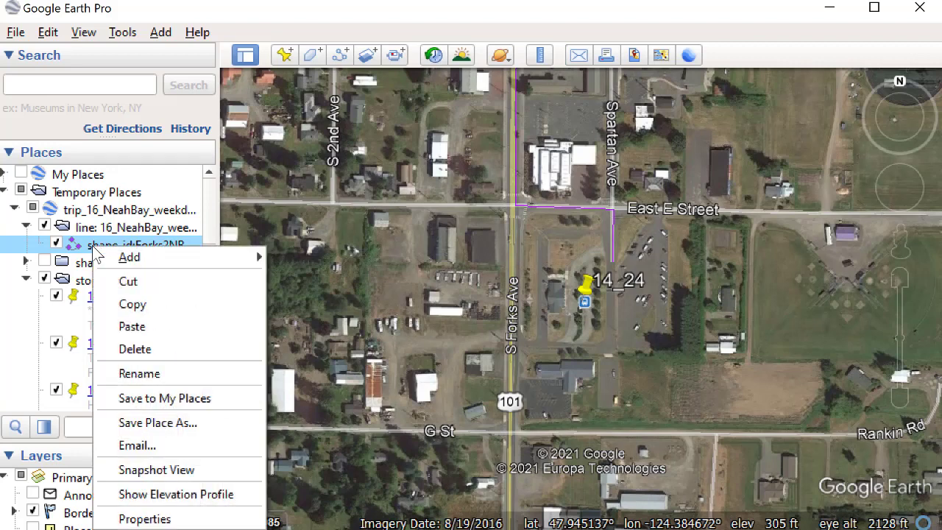
{"action": "left_click", "coordinate": [138, 519]}
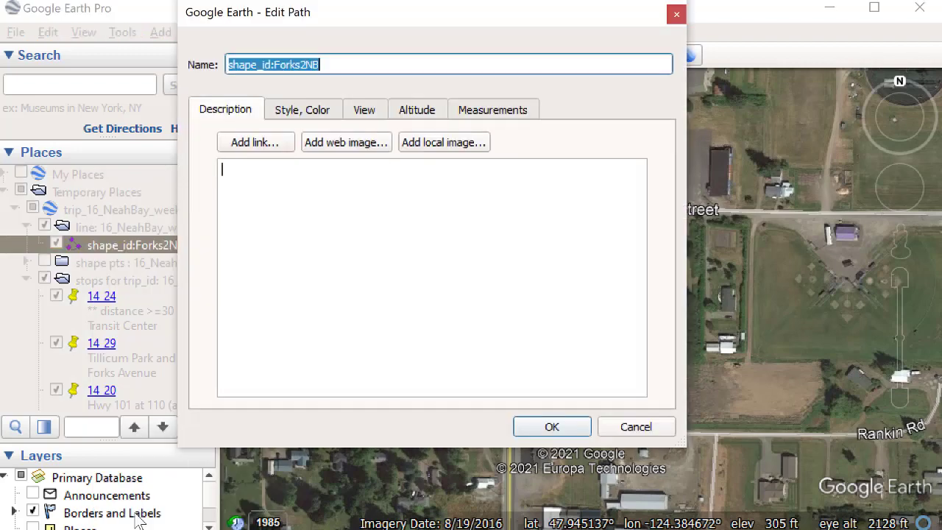
{"action": "left_click_drag", "start_coordinate": [353, 30], "coordinate": [289, 19]}
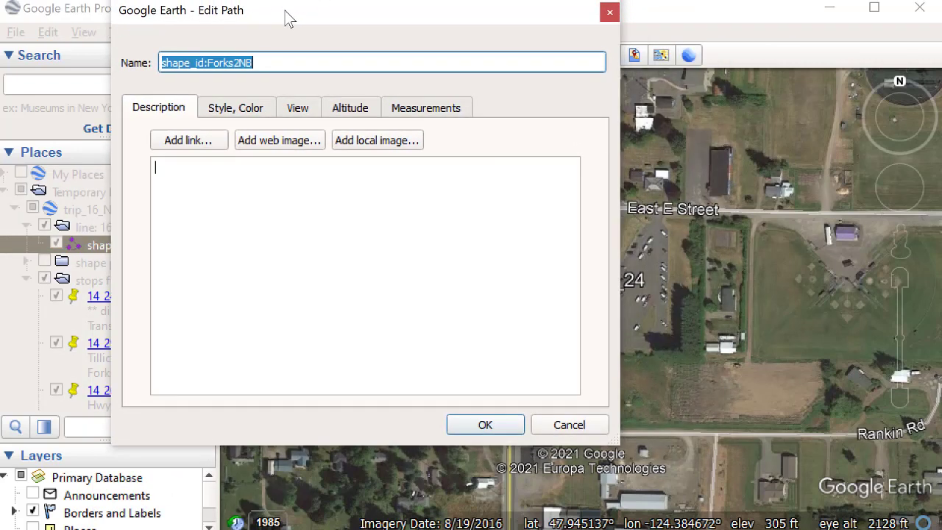
{"action": "left_click_drag", "start_coordinate": [325, 21], "coordinate": [28, 29]}
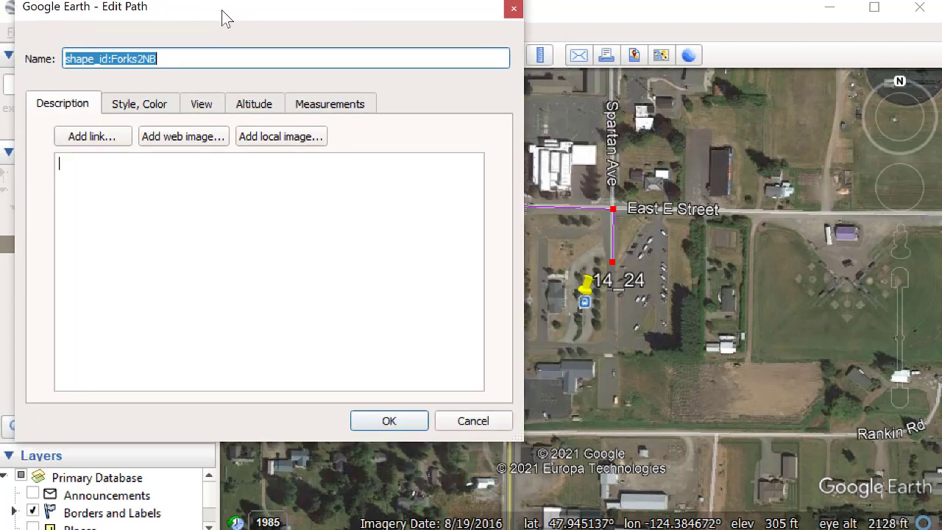
{"action": "left_click_drag", "start_coordinate": [151, 29], "coordinate": [42, 30]}
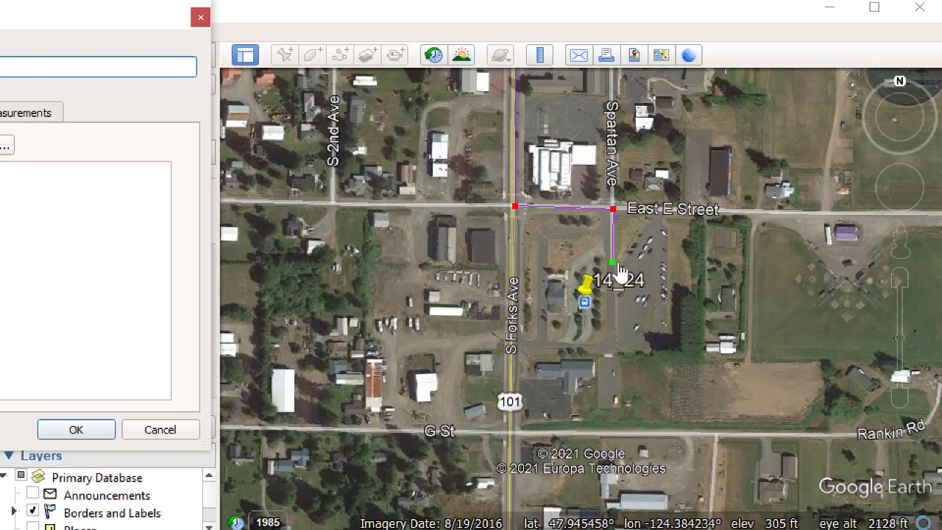
Move the path end onto the 14_24 pin, add vertices back to Spartan Ave, and save
{"action": "mouse_move", "coordinate": [614, 266]}
{"action": "left_mouse_down"}
{"action": "mouse_move", "coordinate": [583, 309]}
{"action": "mouse_move", "coordinate": [593, 309]}
{"action": "mouse_move", "coordinate": [575, 309]}
{"action": "left_mouse_up"}
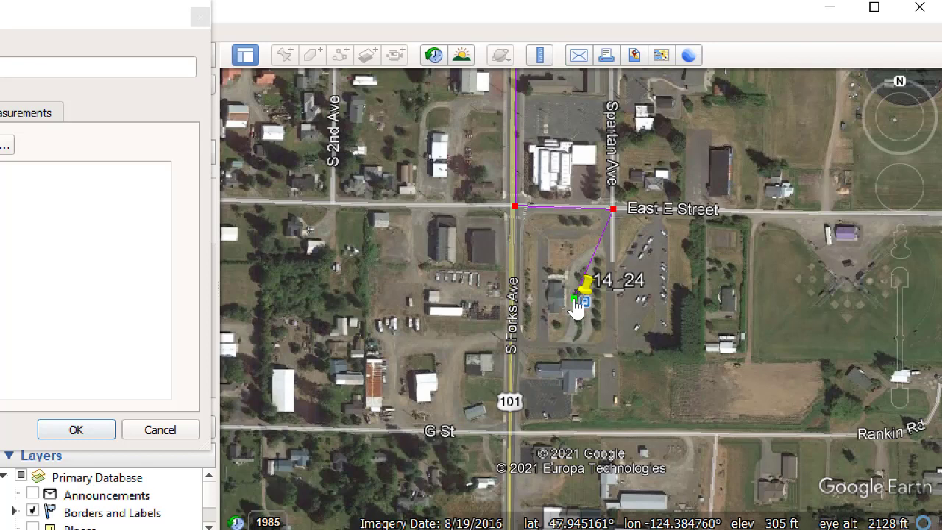
{"action": "left_click_drag", "start_coordinate": [574, 300], "coordinate": [574, 299]}
{"action": "left_click", "coordinate": [571, 278]}
{"action": "left_click", "coordinate": [586, 256]}
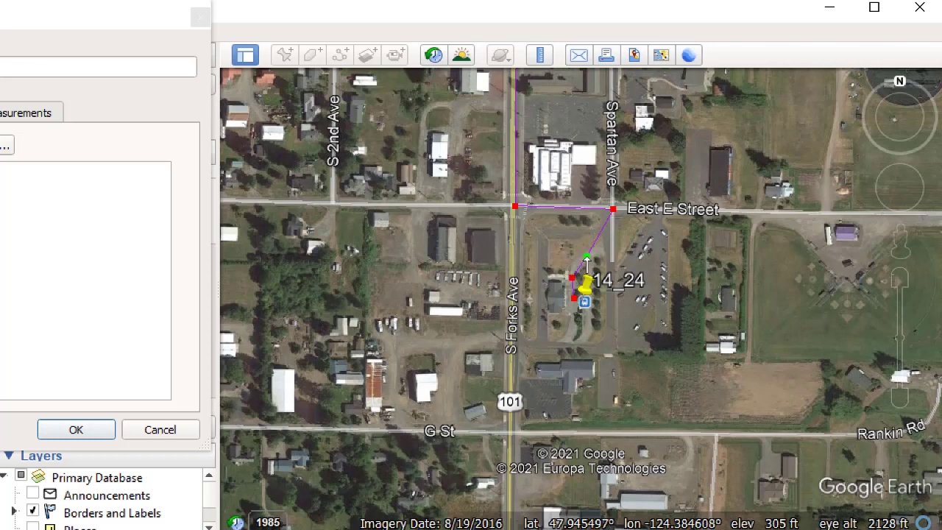
{"action": "left_click", "coordinate": [613, 253]}
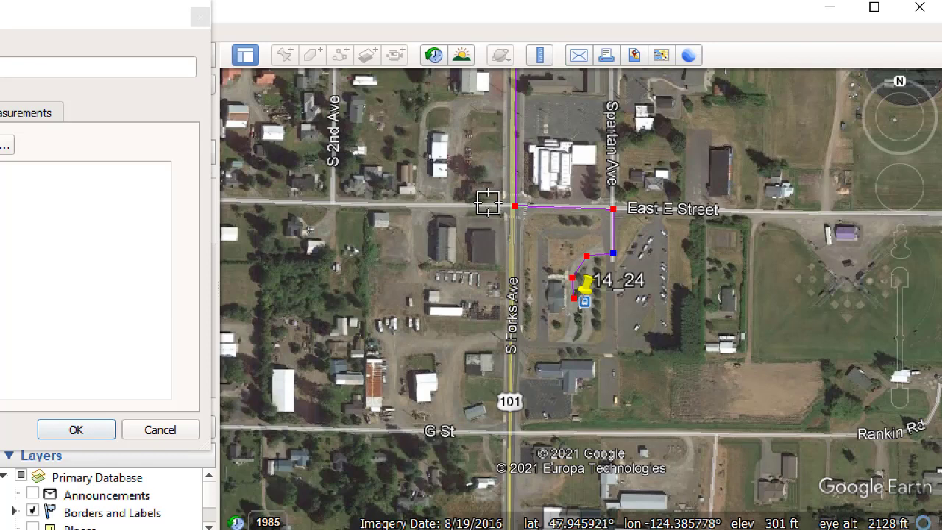
{"action": "left_click", "coordinate": [99, 431]}
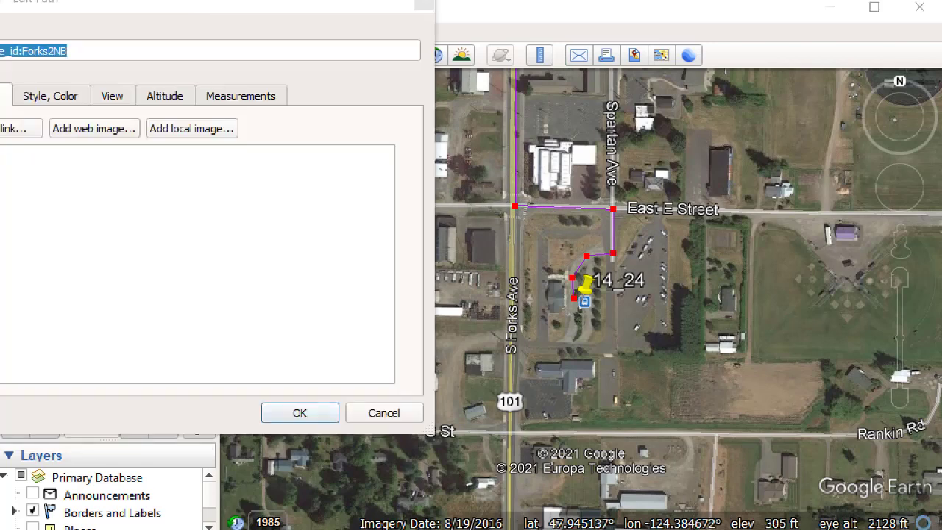
{"action": "left_click", "coordinate": [302, 414]}
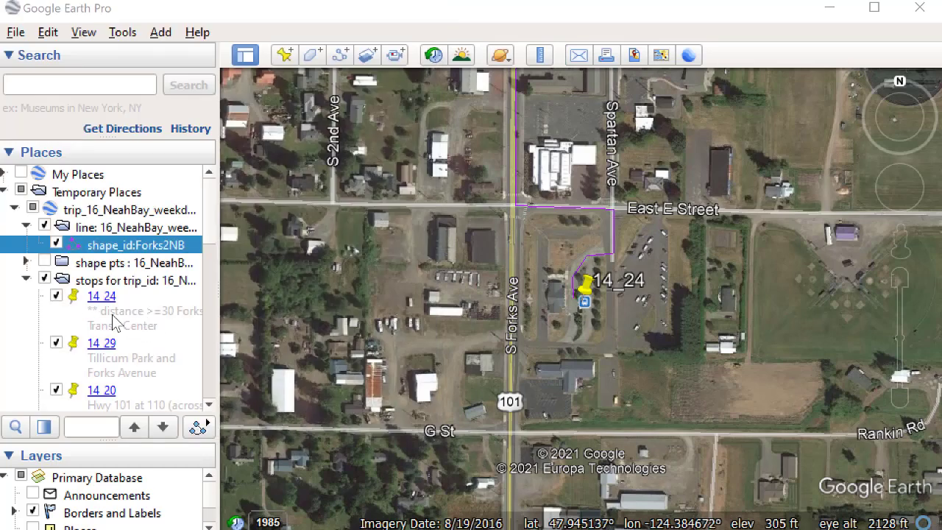
{"action": "left_click", "coordinate": [25, 281]}
{"action": "left_click", "coordinate": [25, 280]}
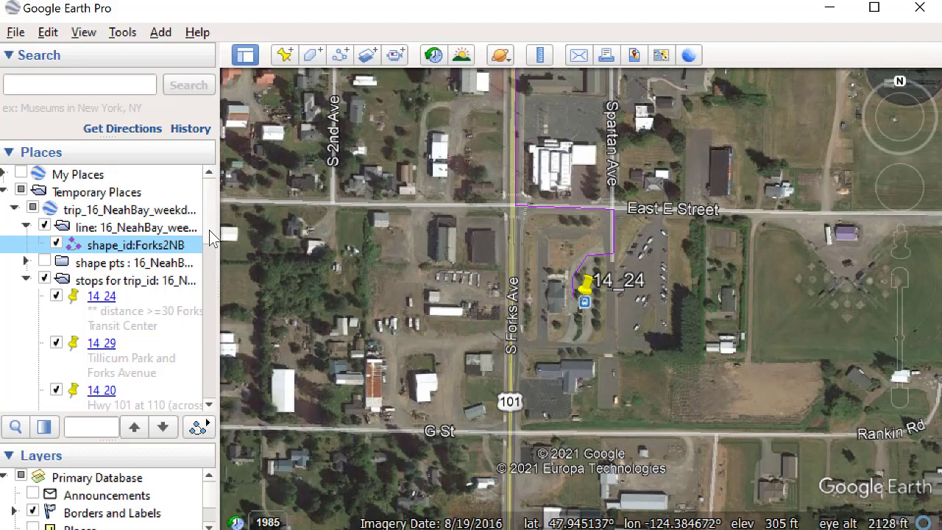
Fly to and zoom in on stop 14_32 at Gaydeski Road and Highway 101
{"action": "scroll", "coordinate": [210, 242], "scroll_direction": "down", "scroll_amount": 2}
{"action": "scroll", "coordinate": [210, 247], "scroll_direction": "down", "scroll_amount": 2}
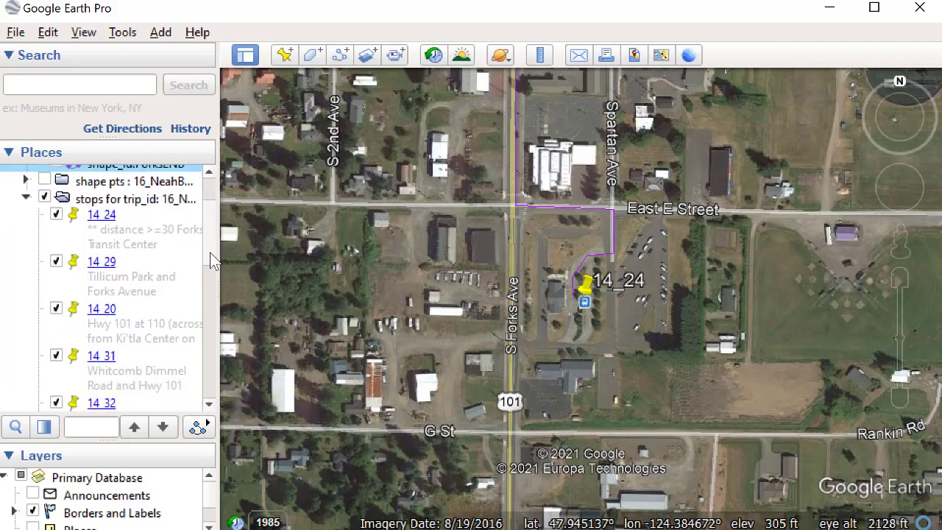
{"action": "scroll", "coordinate": [210, 253], "scroll_direction": "down", "scroll_amount": 1}
{"action": "scroll", "coordinate": [210, 261], "scroll_direction": "down", "scroll_amount": 3}
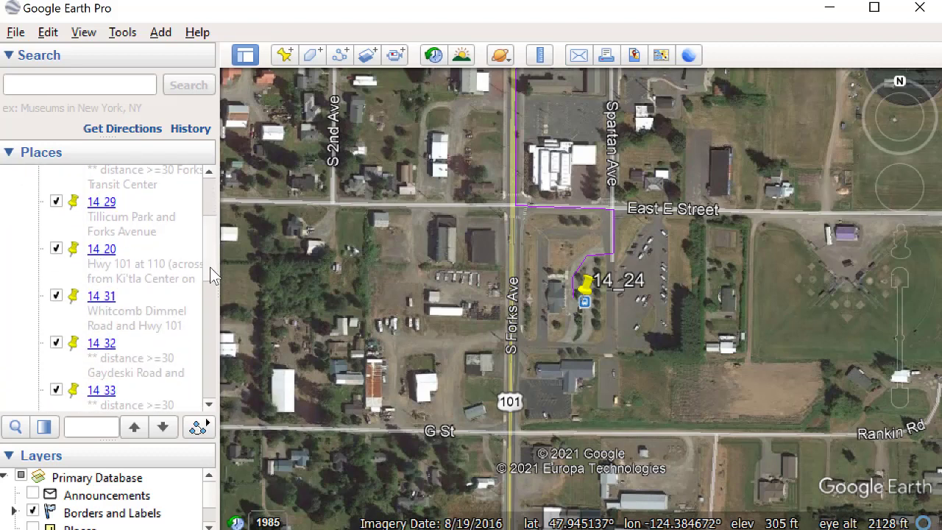
{"action": "left_click", "coordinate": [106, 356]}
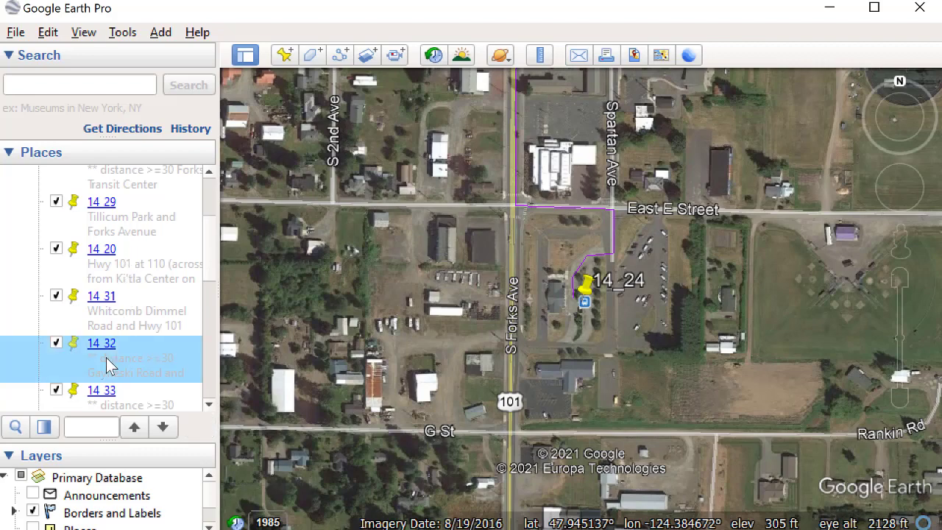
{"action": "double_click", "coordinate": [106, 357]}
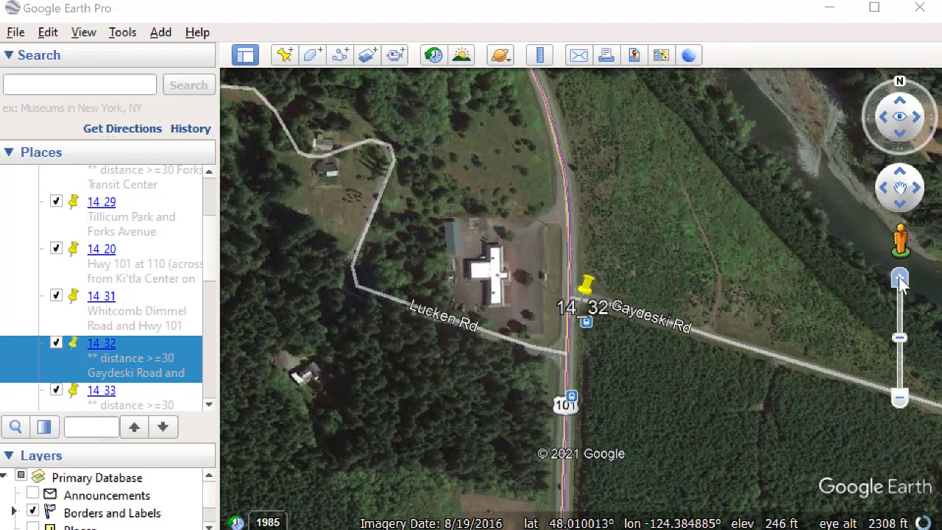
{"action": "left_click", "coordinate": [898, 277]}
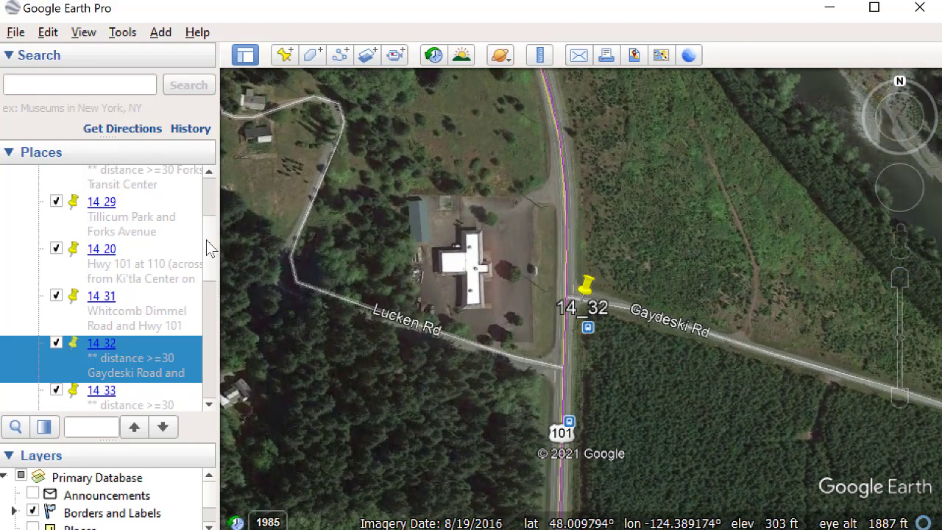
{"action": "scroll", "coordinate": [209, 237], "scroll_direction": "up", "scroll_amount": 2}
{"action": "scroll", "coordinate": [207, 213], "scroll_direction": "up", "scroll_amount": 1}
{"action": "left_click", "coordinate": [109, 247]}
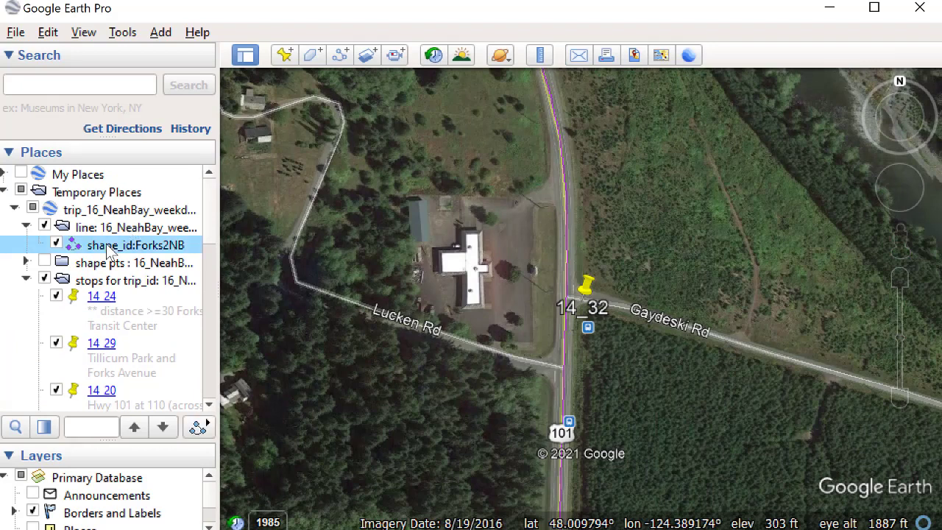
Open shape_id:Forks2NB for editing and move the editor aside
{"action": "right_click", "coordinate": [107, 246]}
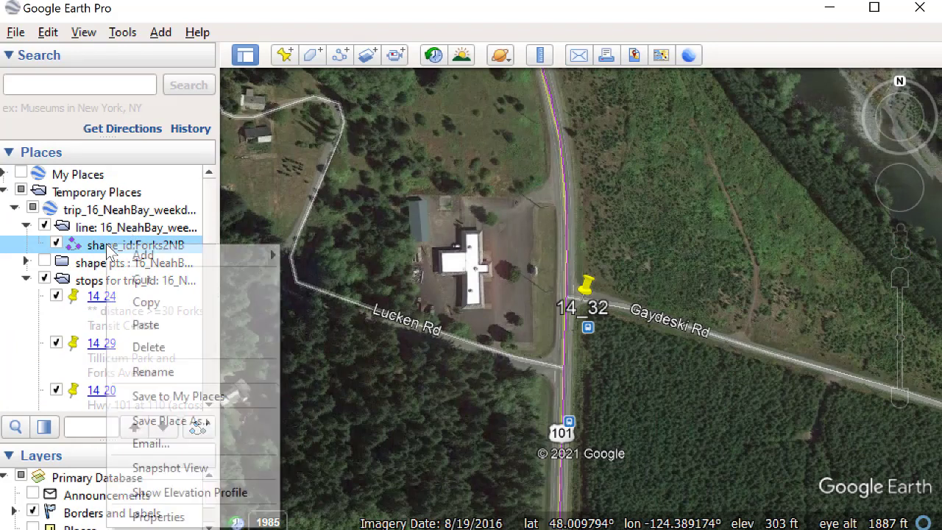
{"action": "left_click", "coordinate": [158, 517]}
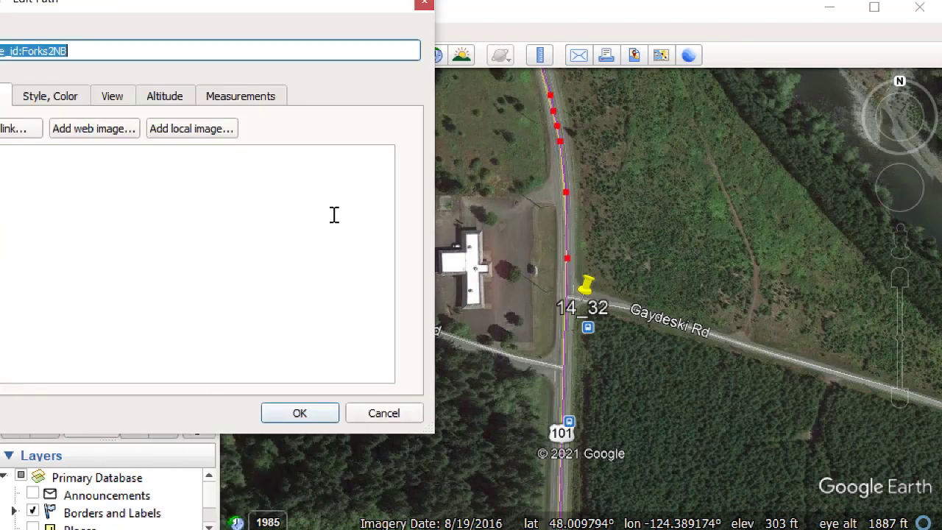
{"action": "left_click_drag", "start_coordinate": [309, 13], "coordinate": [105, 17]}
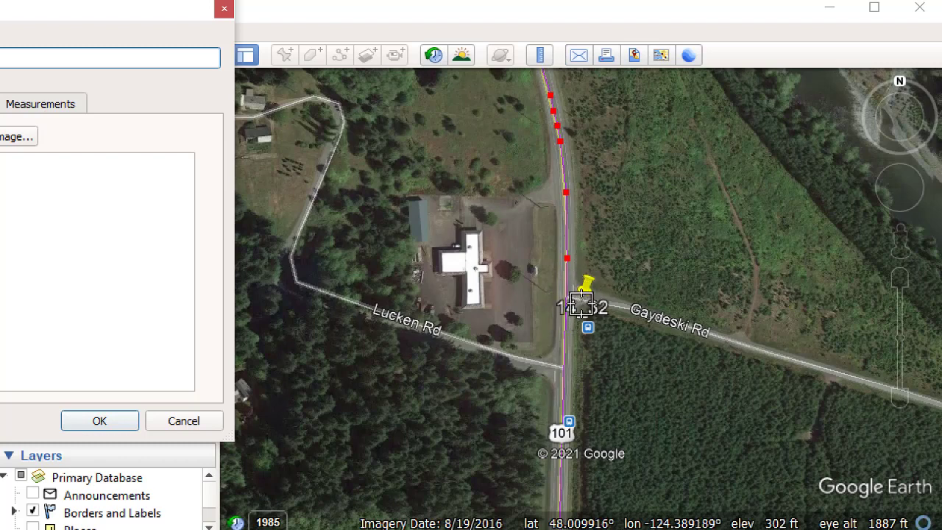
Move and add Highway 101 vertices so the path passes stop 14_32, then save
{"action": "left_click", "coordinate": [568, 259]}
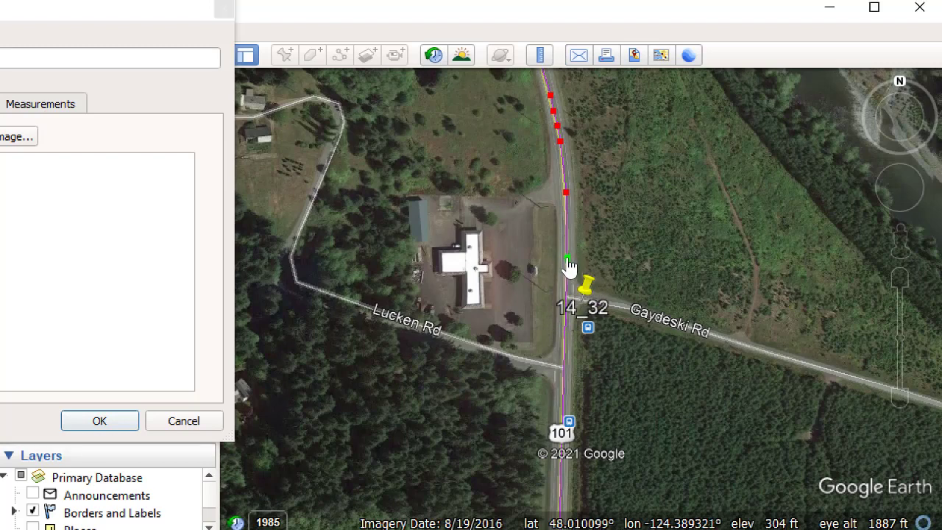
{"action": "left_click_drag", "start_coordinate": [568, 259], "coordinate": [566, 322]}
{"action": "left_click", "coordinate": [569, 262]}
{"action": "left_click", "coordinate": [568, 239]}
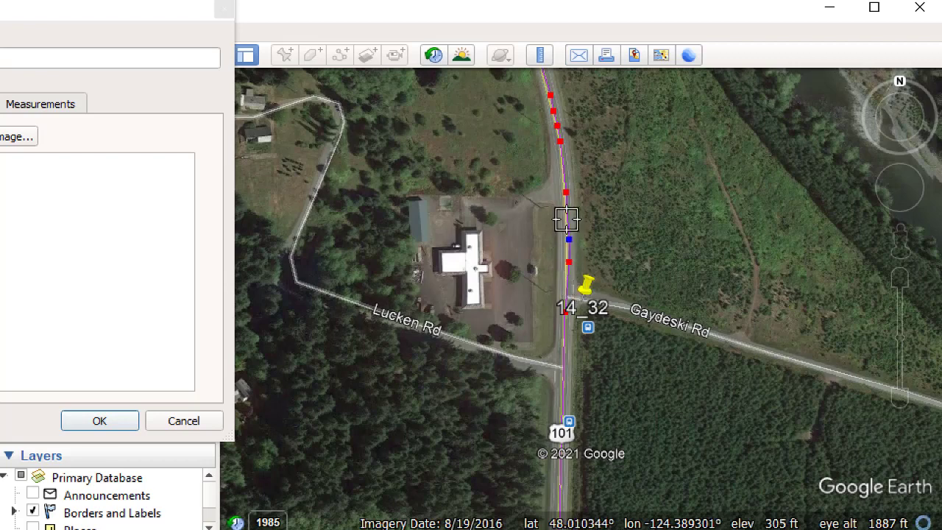
{"action": "left_click", "coordinate": [566, 216]}
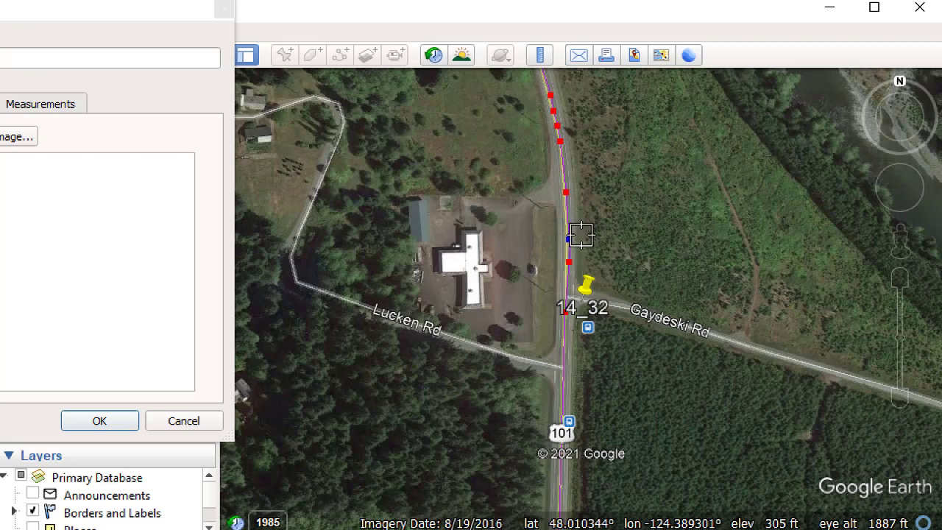
{"action": "left_click_drag", "start_coordinate": [567, 227], "coordinate": [597, 242]}
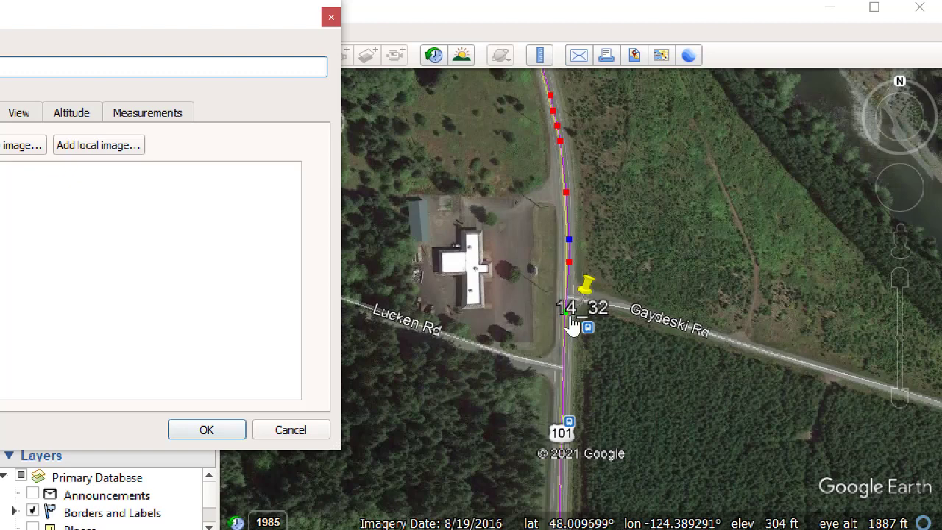
{"action": "left_click", "coordinate": [218, 433]}
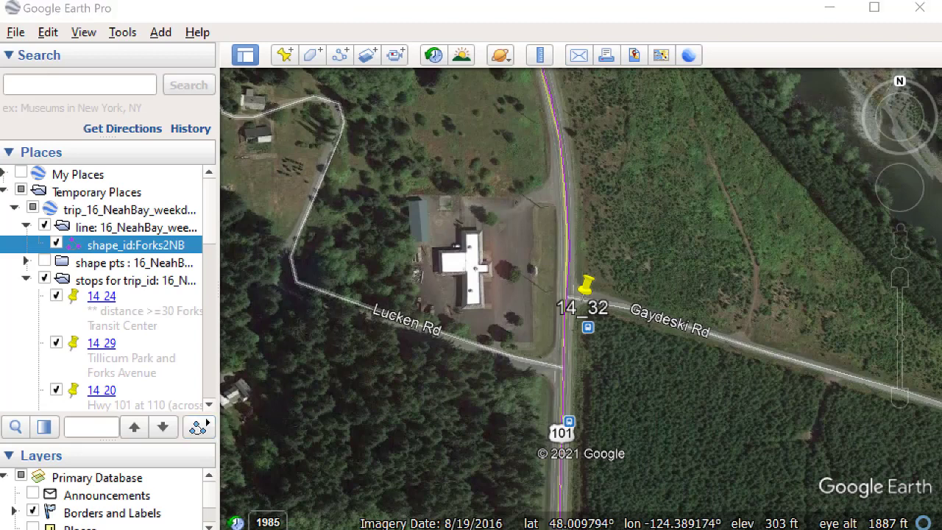
{"action": "left_click", "coordinate": [900, 403]}
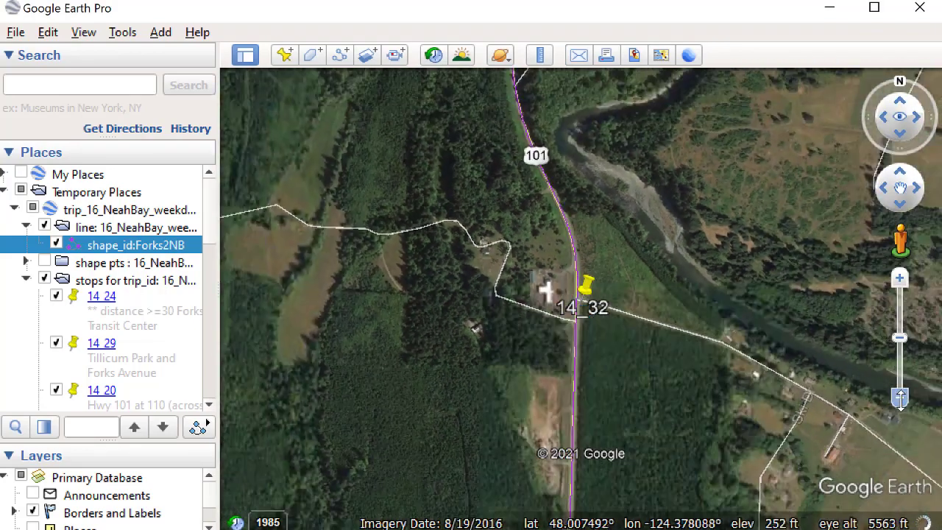
{"action": "left_click", "coordinate": [901, 400]}
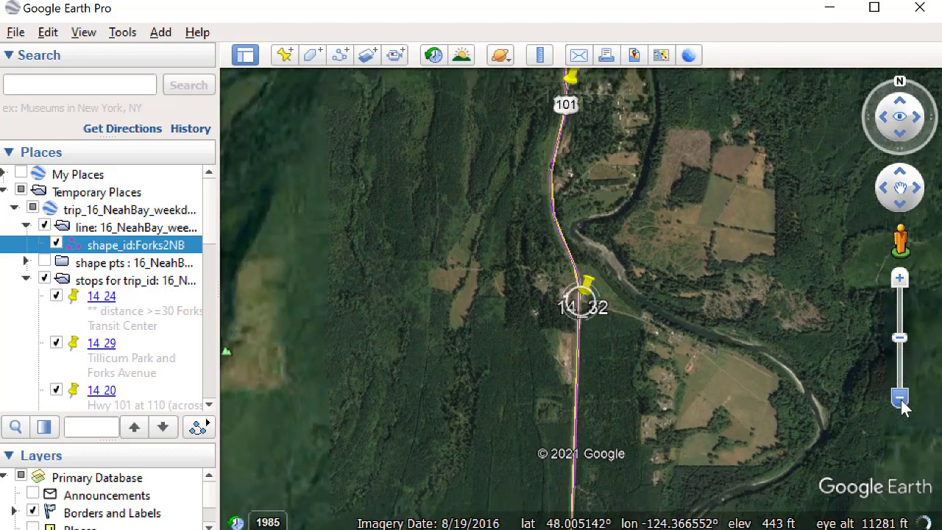
{"action": "left_click", "coordinate": [901, 402]}
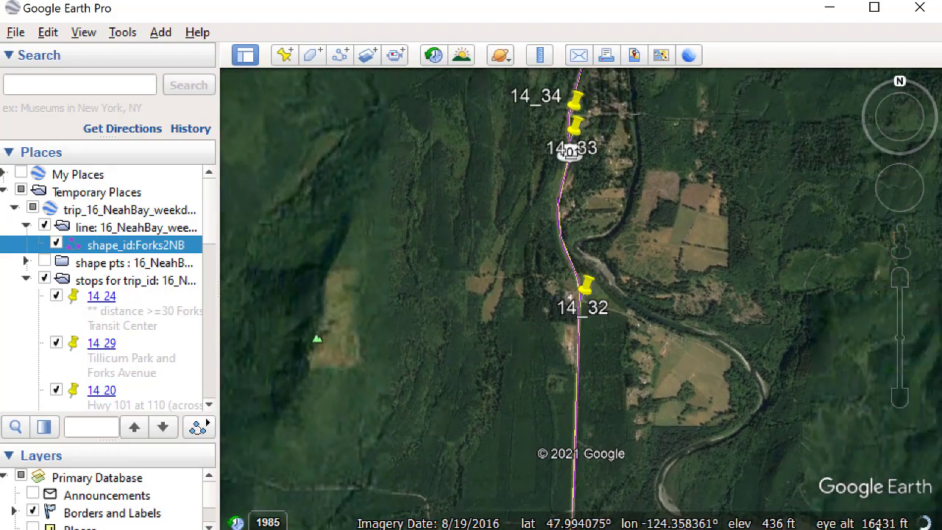
{"action": "left_click", "coordinate": [900, 287]}
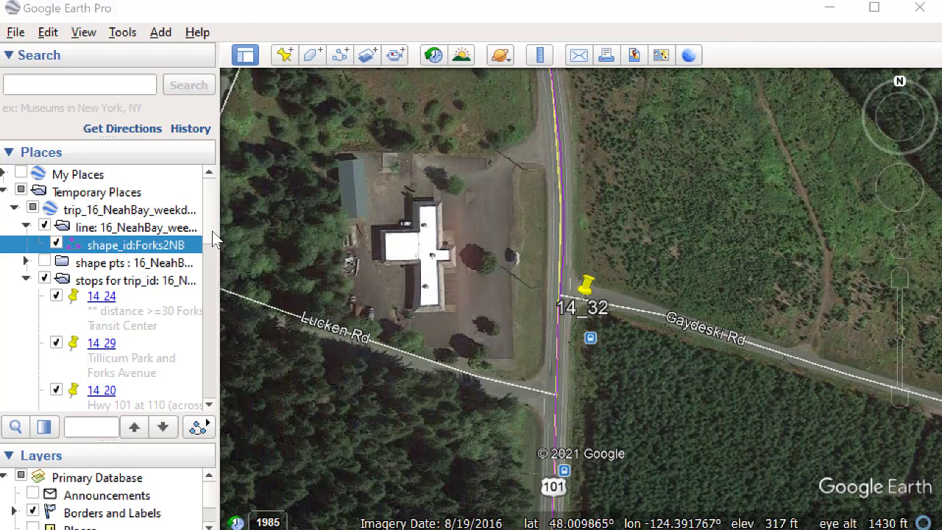
{"action": "left_click_drag", "start_coordinate": [212, 239], "coordinate": [212, 350]}
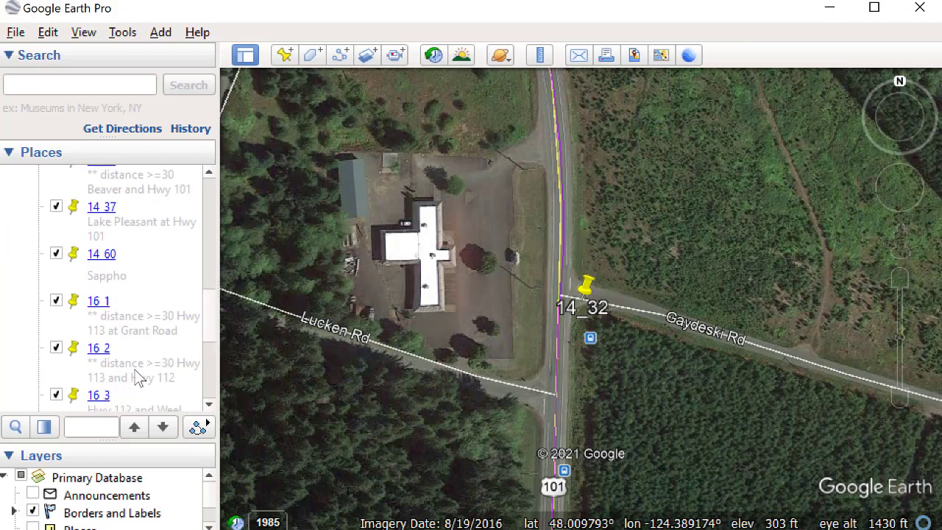
{"action": "left_click_drag", "start_coordinate": [213, 324], "coordinate": [211, 215]}
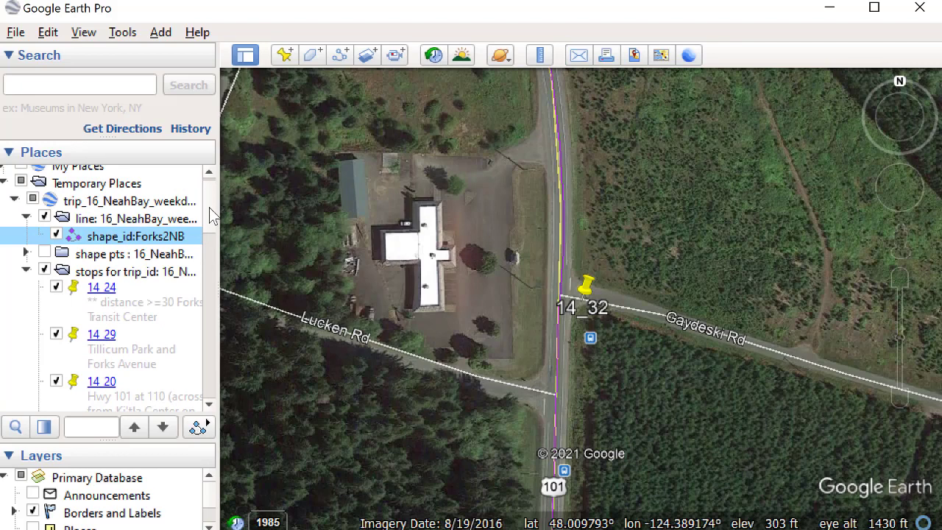
Copy the trip_16_NeahBay weekday folder, with its edited Forks2NB line, to the clipboard
{"action": "left_click", "coordinate": [63, 200]}
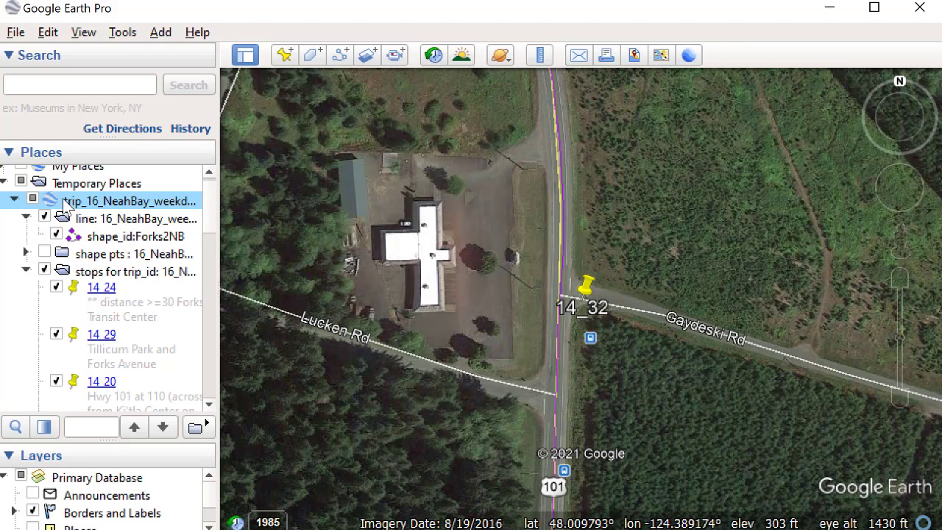
{"action": "right_click", "coordinate": [66, 204]}
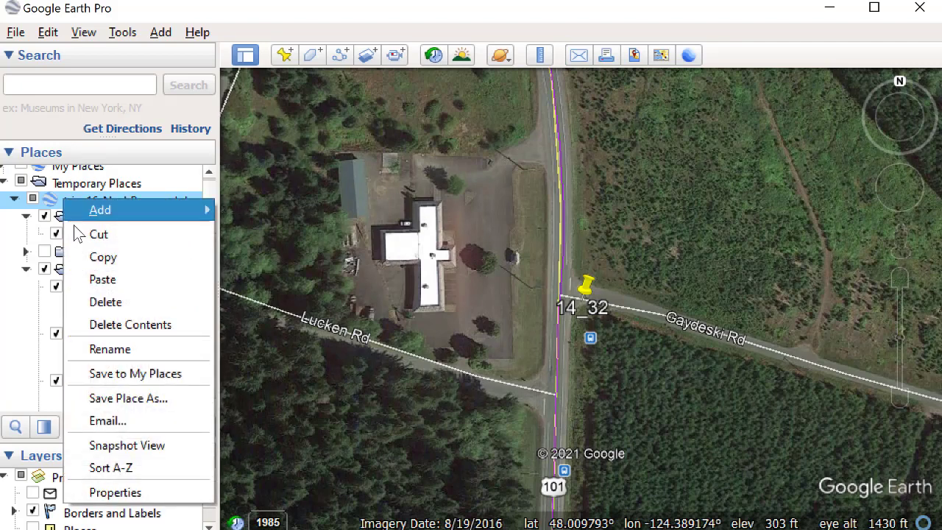
{"action": "left_click", "coordinate": [98, 258]}
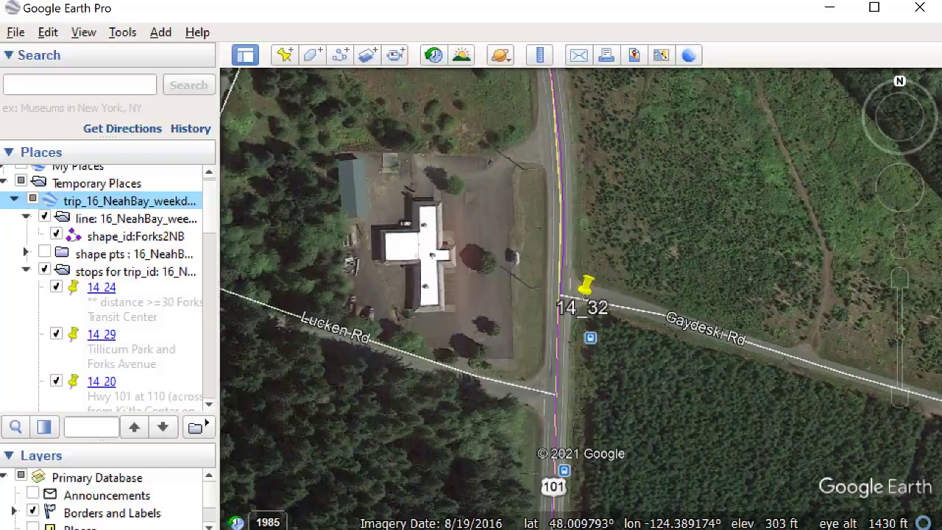
In Excel's shapes sheet, select the first empty row below the Forks2NB points
{"action": "key", "text": "alt+Tab"}
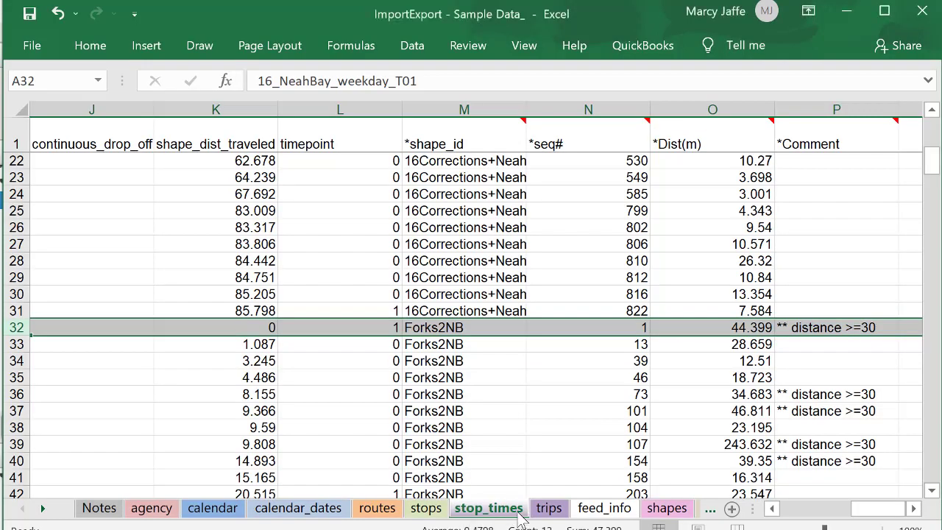
{"action": "left_click", "coordinate": [664, 509]}
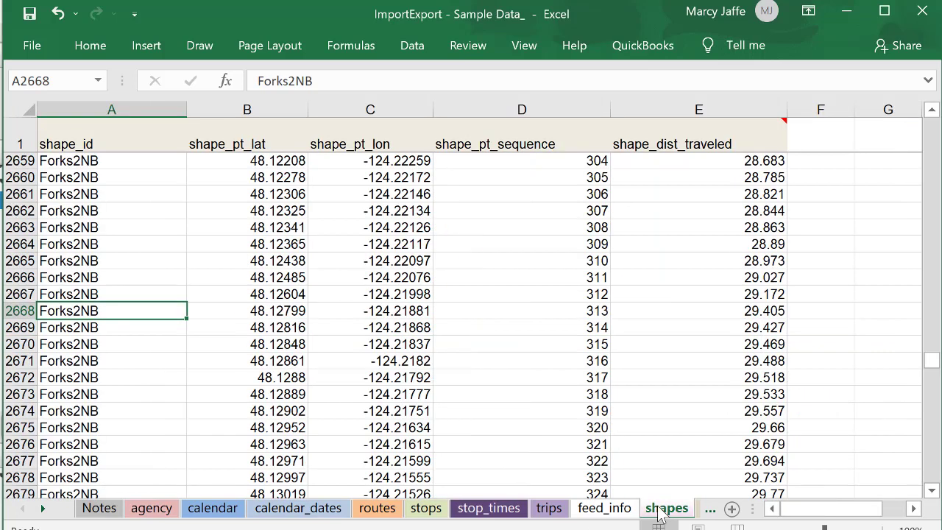
{"action": "left_click_drag", "start_coordinate": [931, 361], "coordinate": [933, 491]}
{"action": "left_click", "coordinate": [79, 492]}
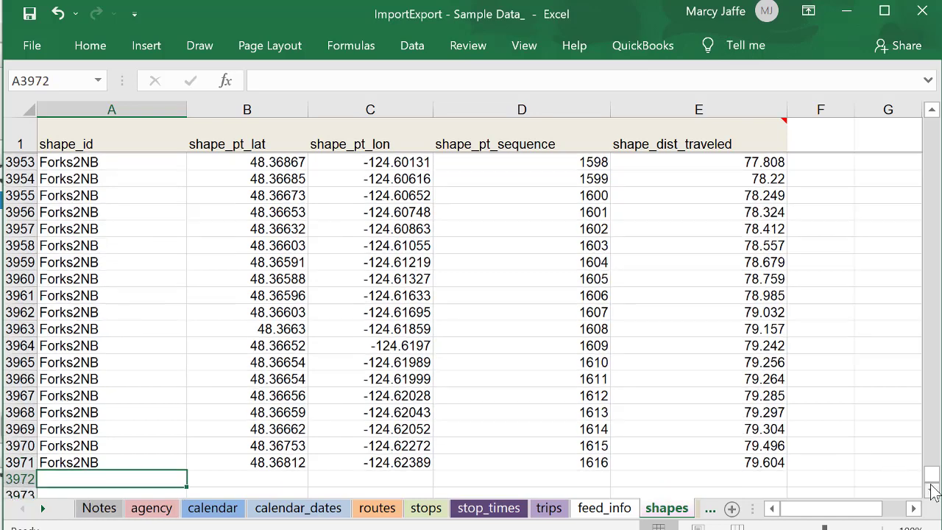
{"action": "scroll", "coordinate": [515, 331], "scroll_direction": "down", "scroll_amount": 3}
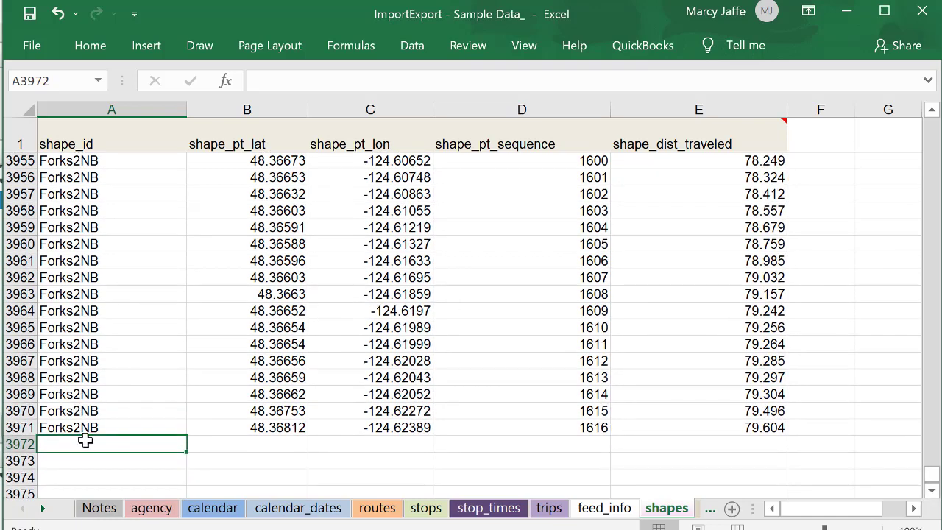
Paste the edited line as shape Forks2NB, replacing and deleting the old Forks2NB rows
{"action": "double_click", "coordinate": [85, 444]}
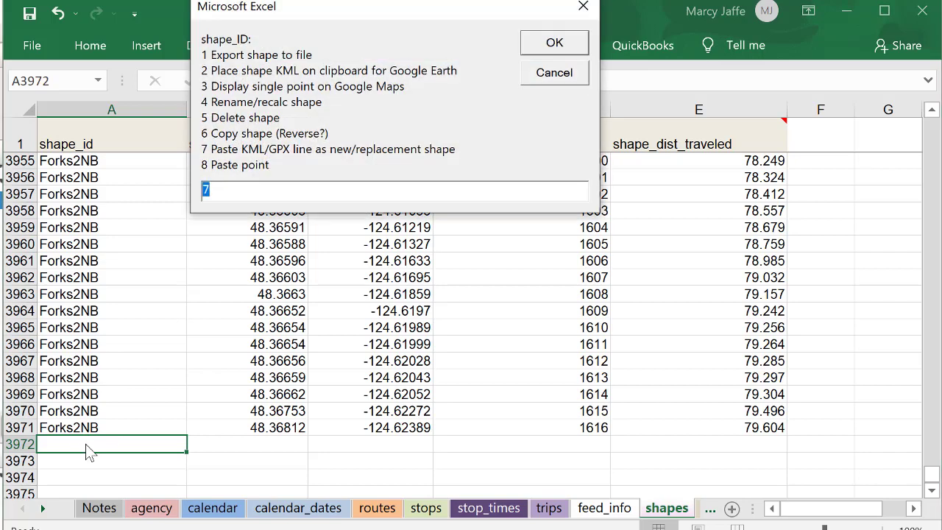
{"action": "key", "text": "Return"}
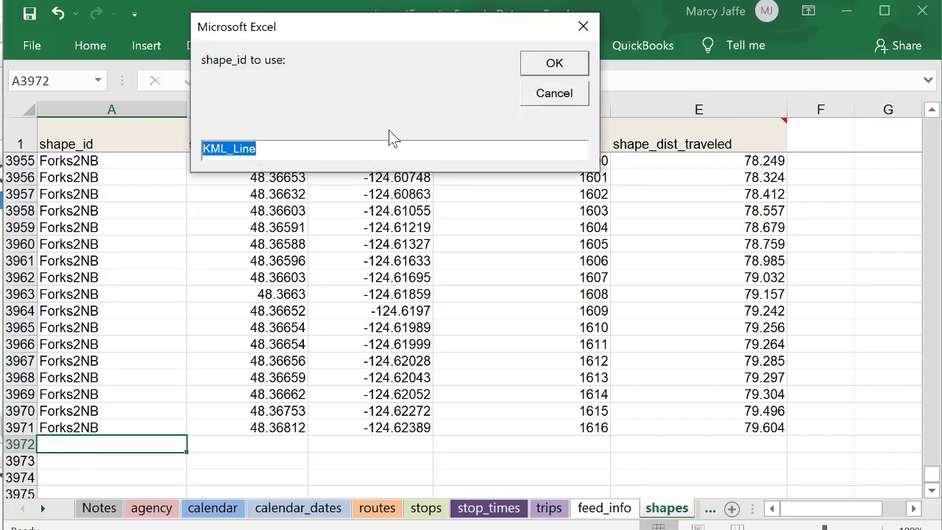
{"action": "type", "text": "Forks2NB"}
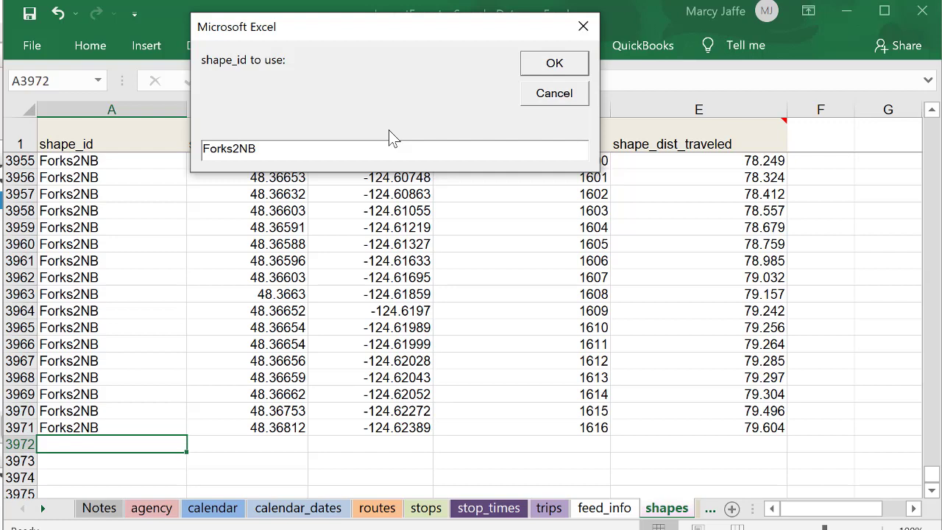
{"action": "left_click", "coordinate": [557, 65]}
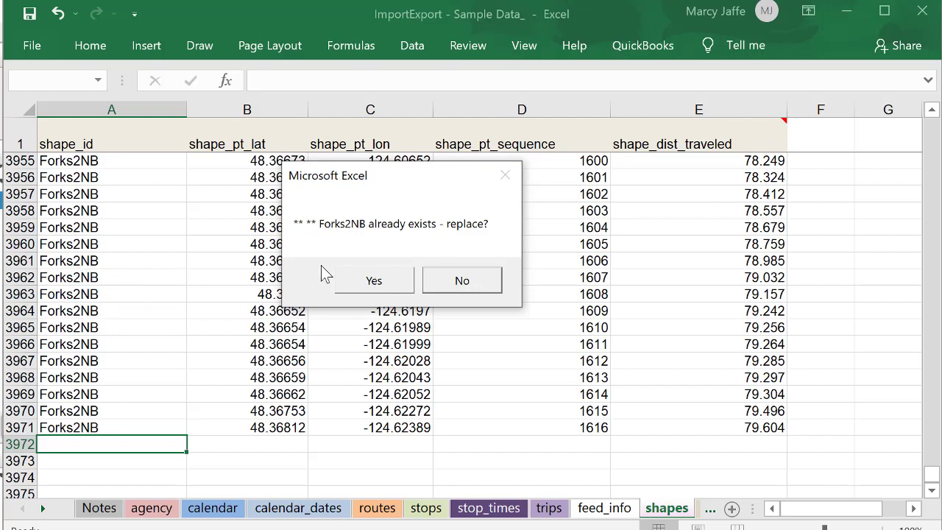
{"action": "left_click", "coordinate": [374, 281]}
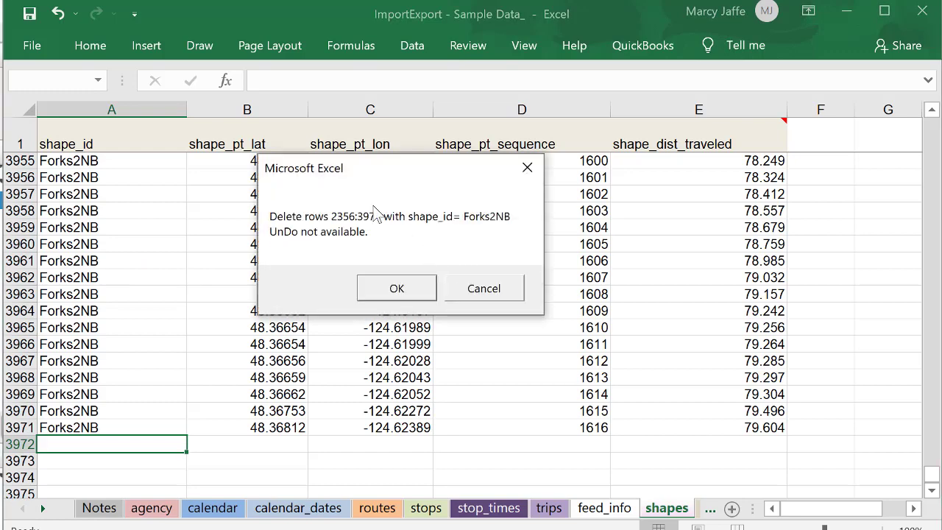
{"action": "left_click", "coordinate": [405, 293]}
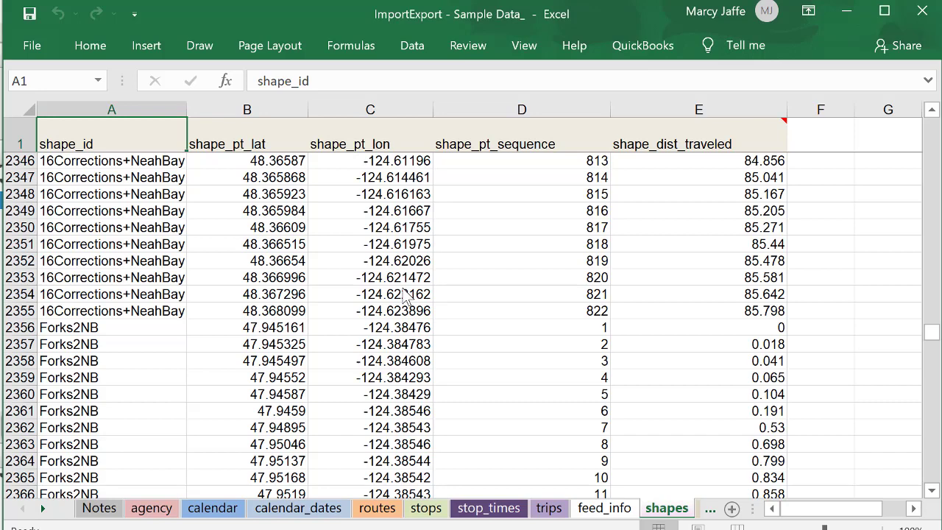
On the trips sheet, fill Forks2NB down from G3 through G7
{"action": "left_click", "coordinate": [550, 510]}
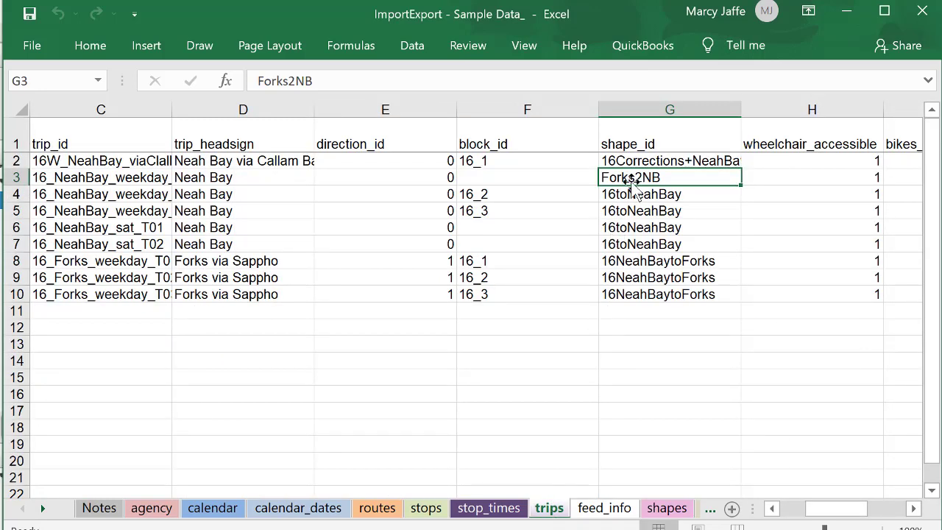
{"action": "left_click_drag", "start_coordinate": [741, 185], "coordinate": [735, 219]}
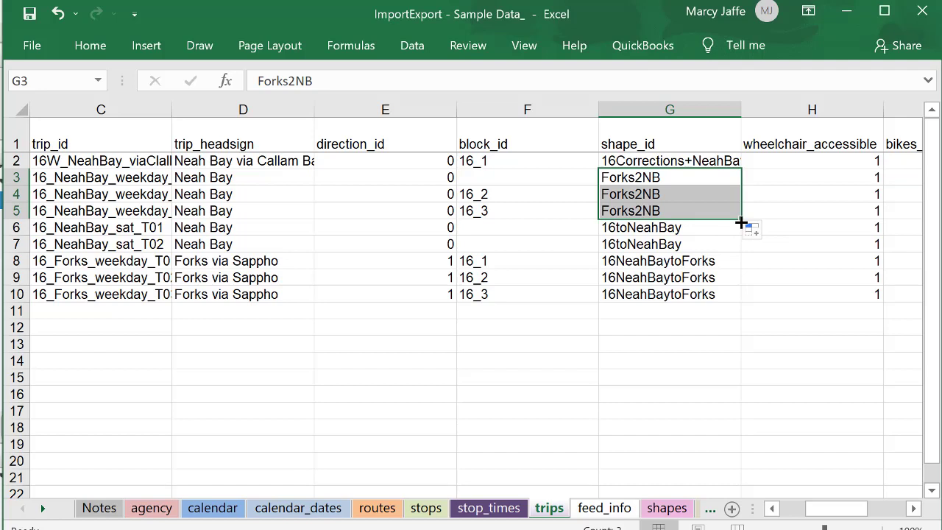
{"action": "left_click_drag", "start_coordinate": [740, 222], "coordinate": [735, 251]}
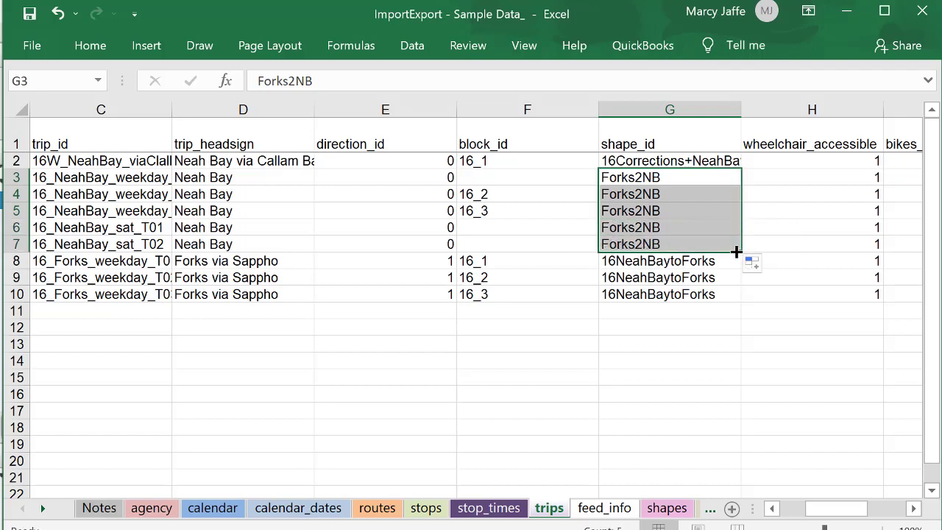
Export trip 16_NeahBay_weekday_T02 to the Google Earth clipboard, updating its stop distances
{"action": "left_click", "coordinate": [637, 193]}
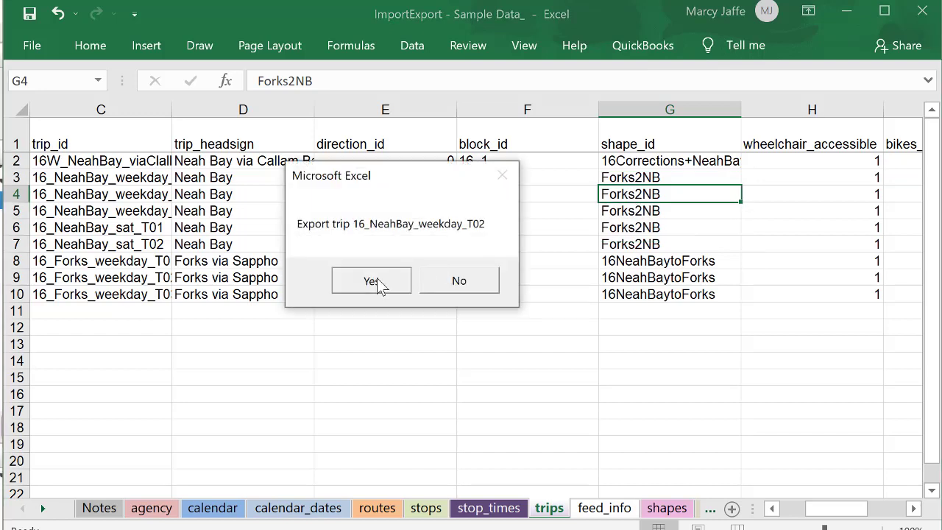
{"action": "left_click", "coordinate": [376, 278]}
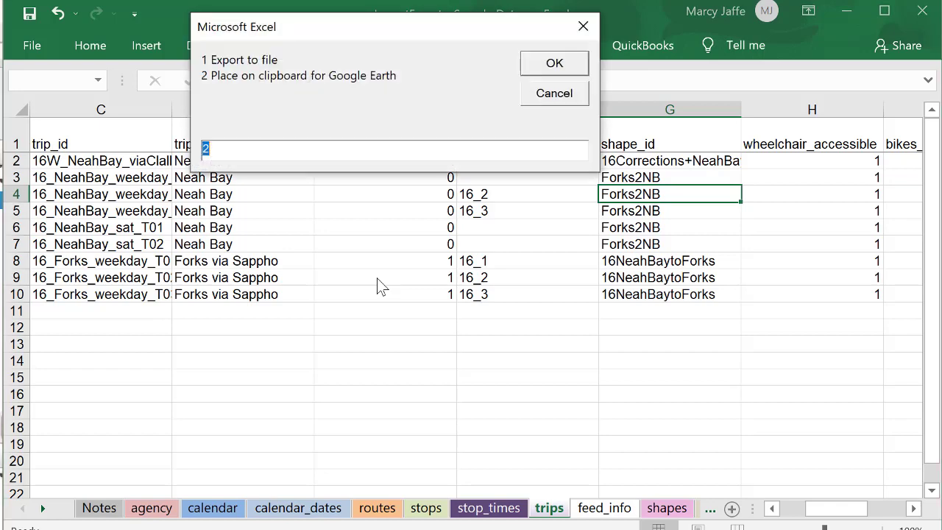
{"action": "left_click", "coordinate": [542, 64]}
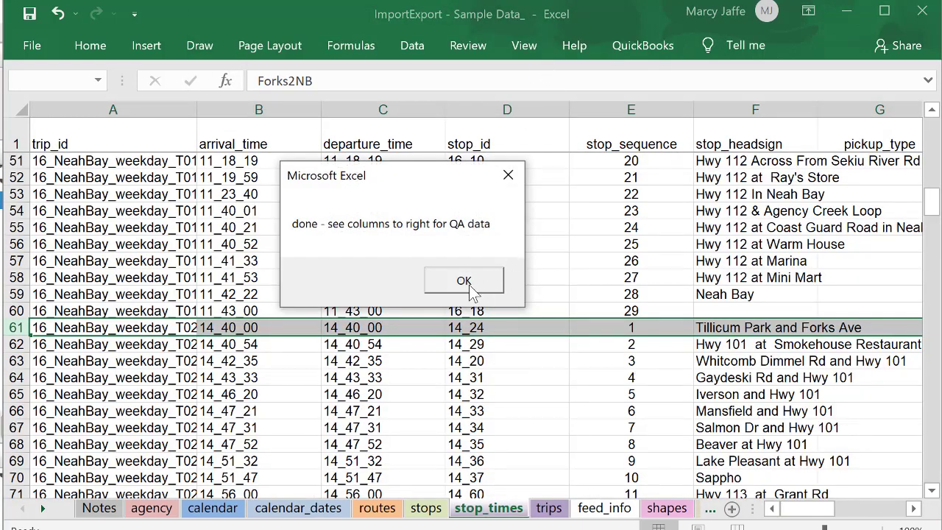
{"action": "left_click", "coordinate": [464, 280]}
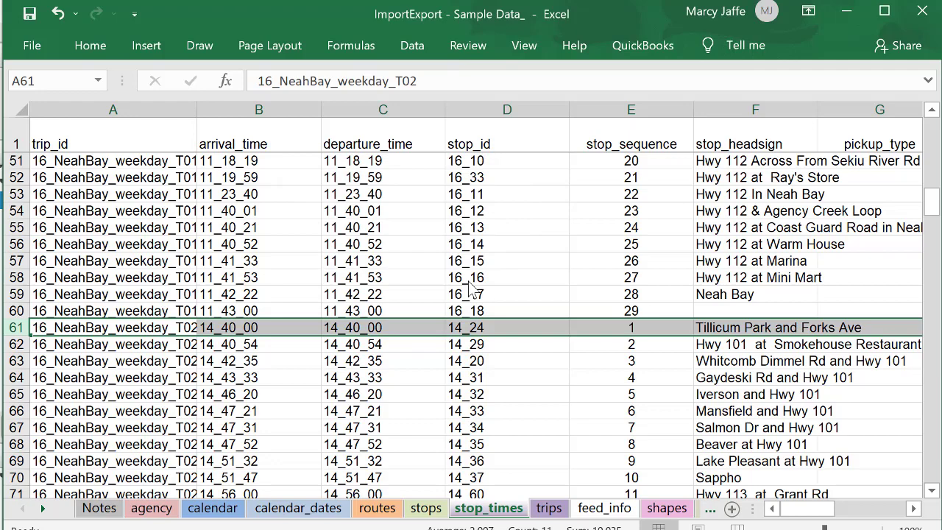
{"action": "mouse_move", "coordinate": [805, 507]}
{"action": "left_mouse_down"}
{"action": "mouse_move", "coordinate": [839, 507]}
{"action": "mouse_move", "coordinate": [892, 484]}
{"action": "left_mouse_up"}
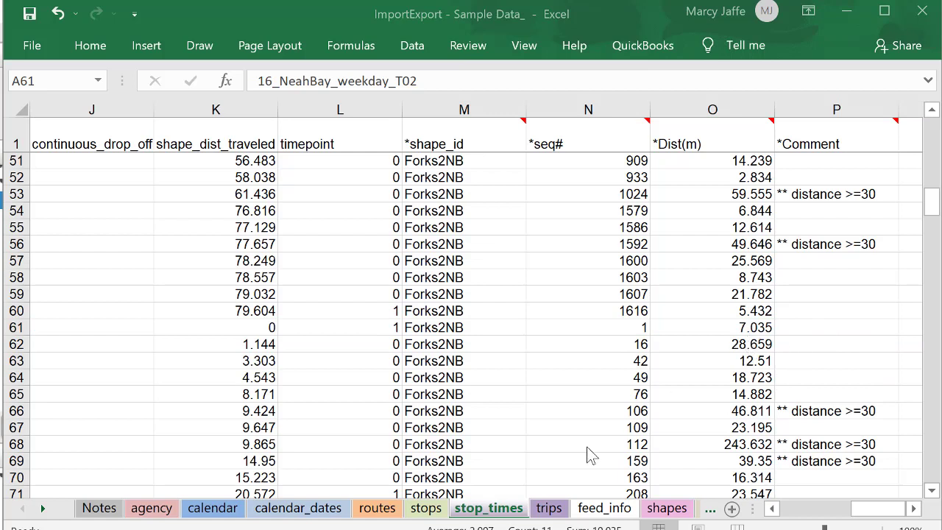
Check the replaced Forks2NB points on shapes, then review Forks2NB on the five Neah Bay trips
{"action": "left_click", "coordinate": [550, 509], "text": "ctrl"}
{"action": "left_click", "coordinate": [551, 509]}
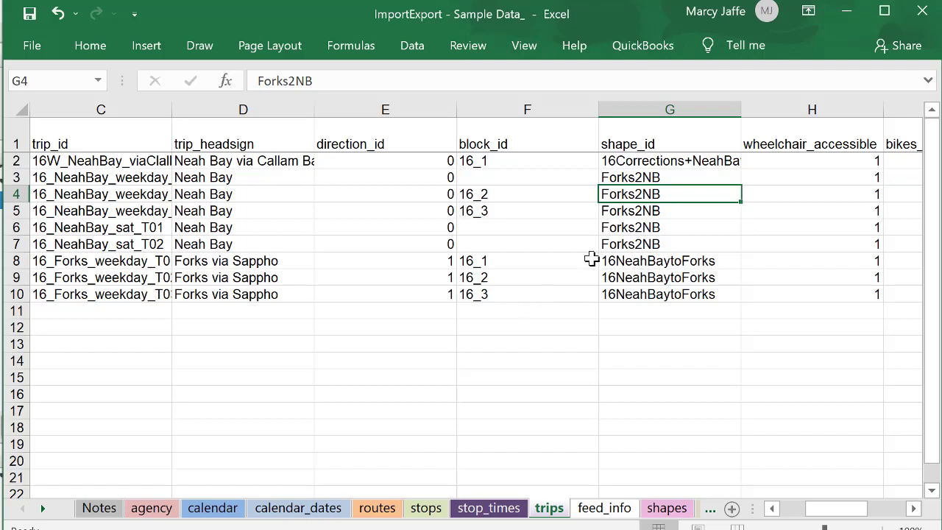
{"action": "left_click", "coordinate": [666, 508]}
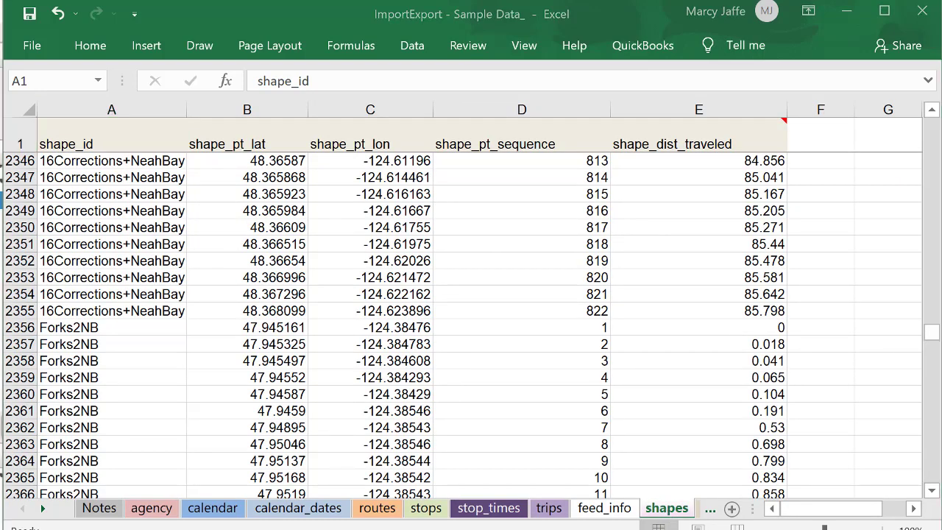
{"action": "left_click", "coordinate": [548, 508]}
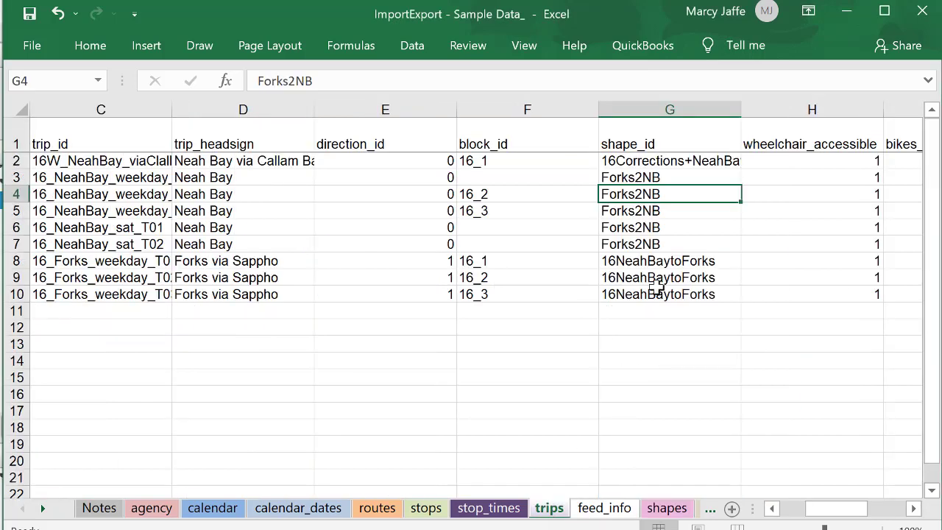